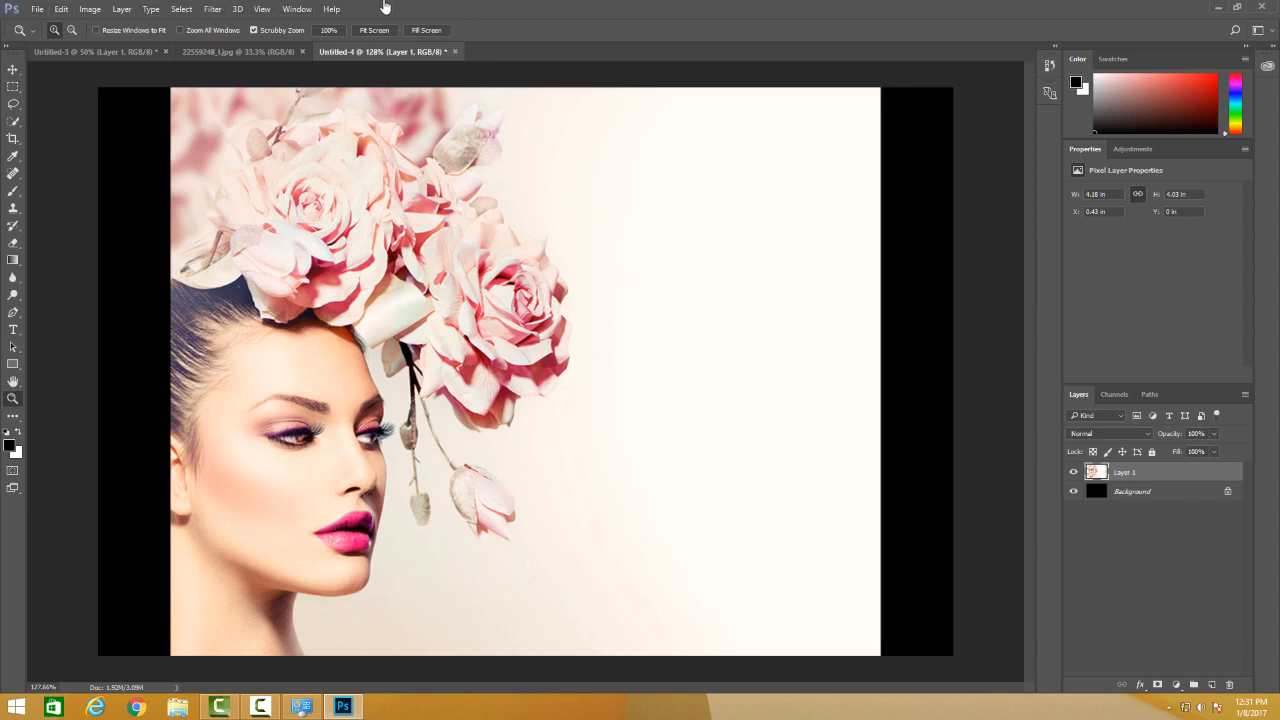
Try the legacy Save for Web export of the portrait composition with the JPEG format.
click(38, 10)
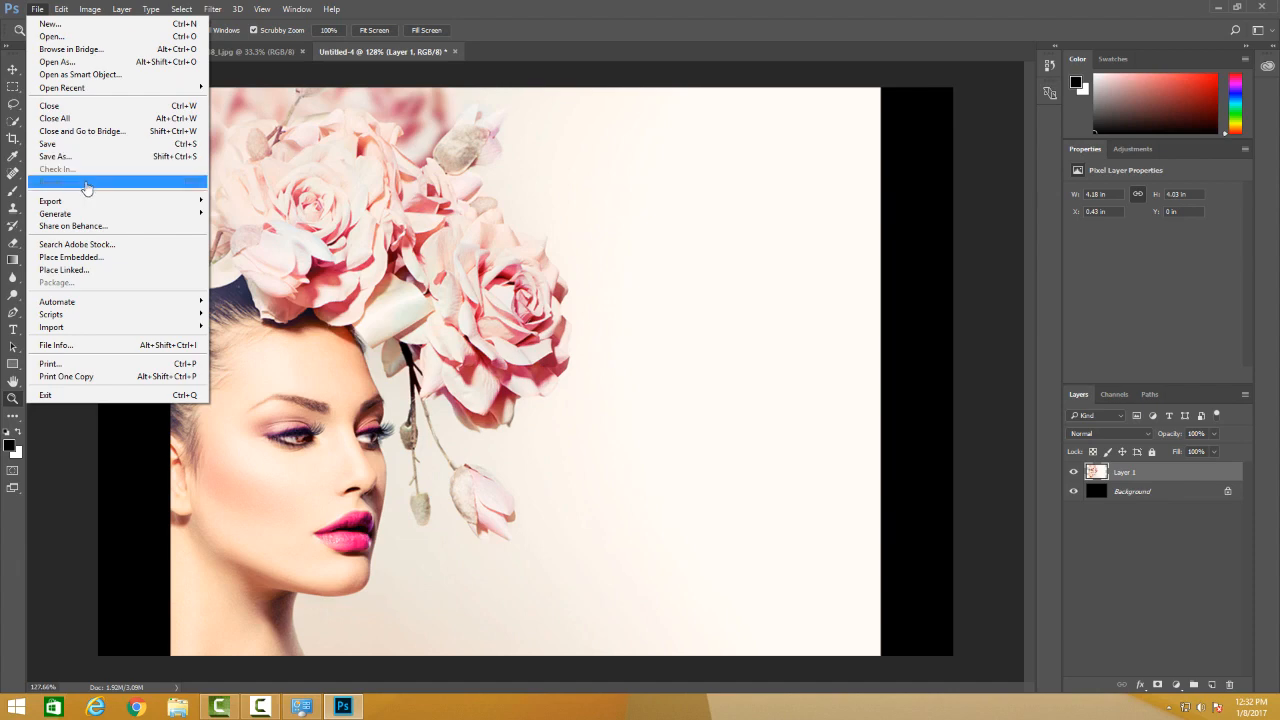
mouse_move(90, 201)
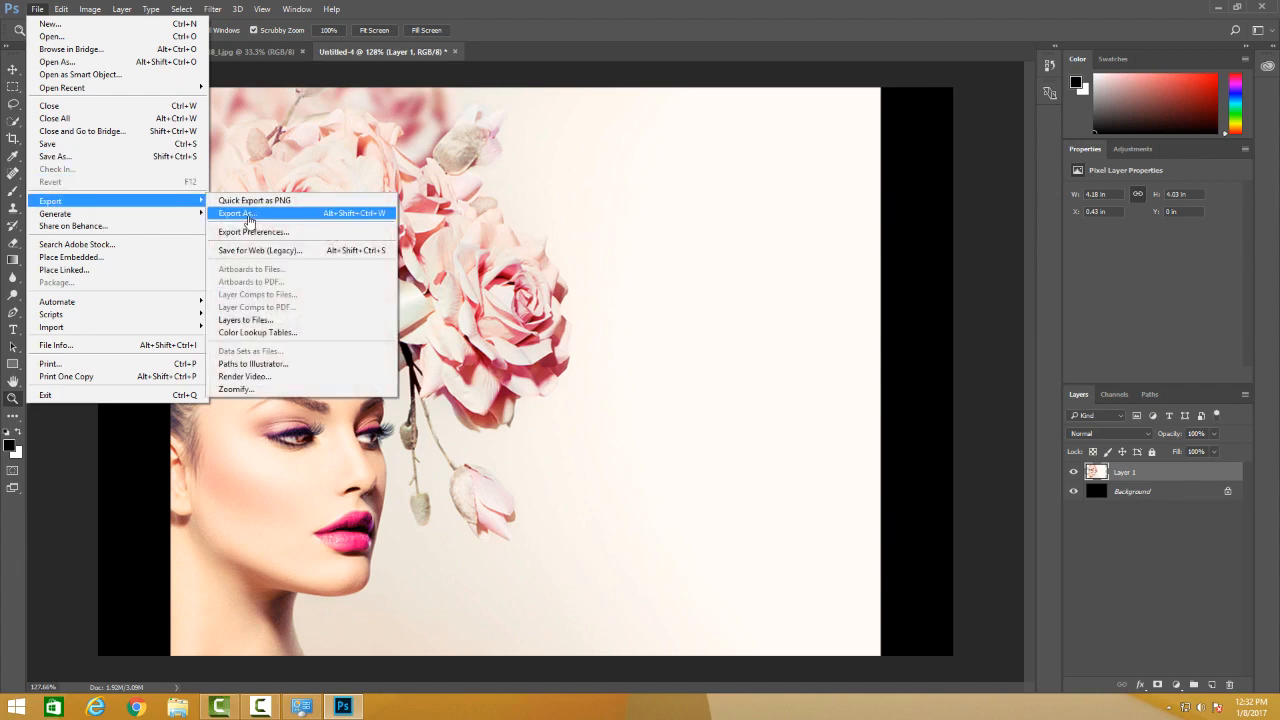
click(259, 251)
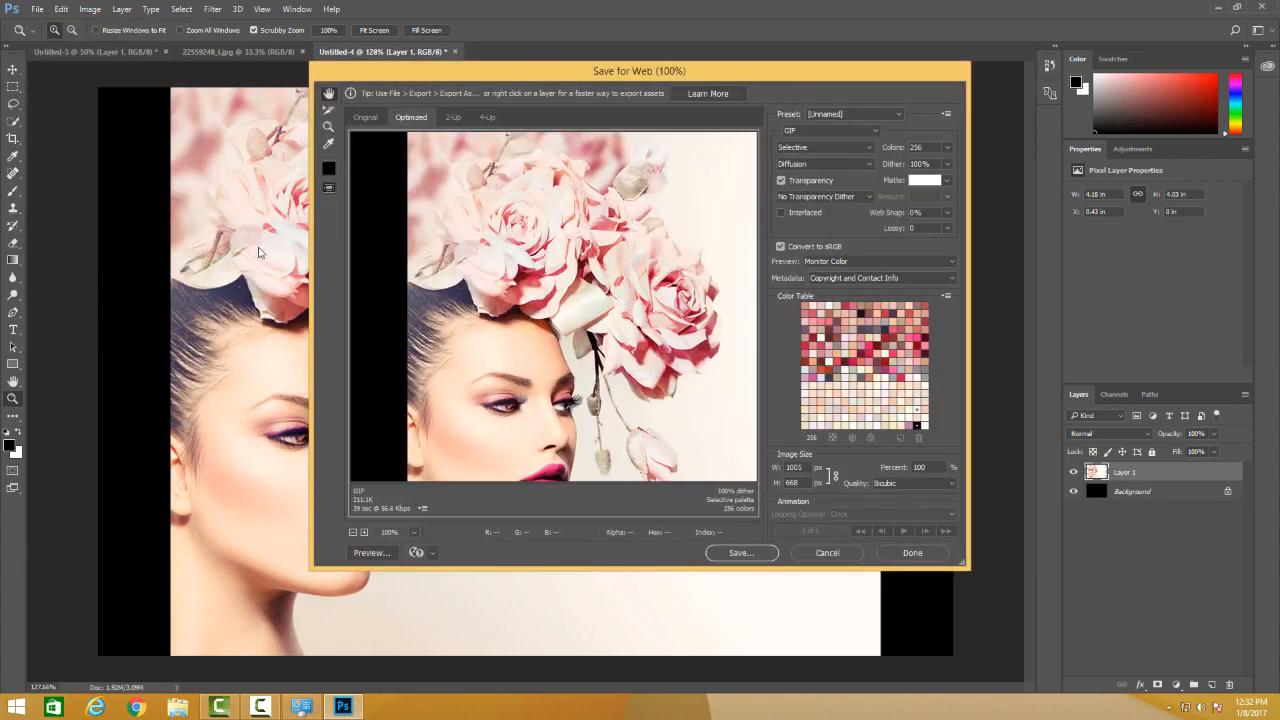
click(831, 130)
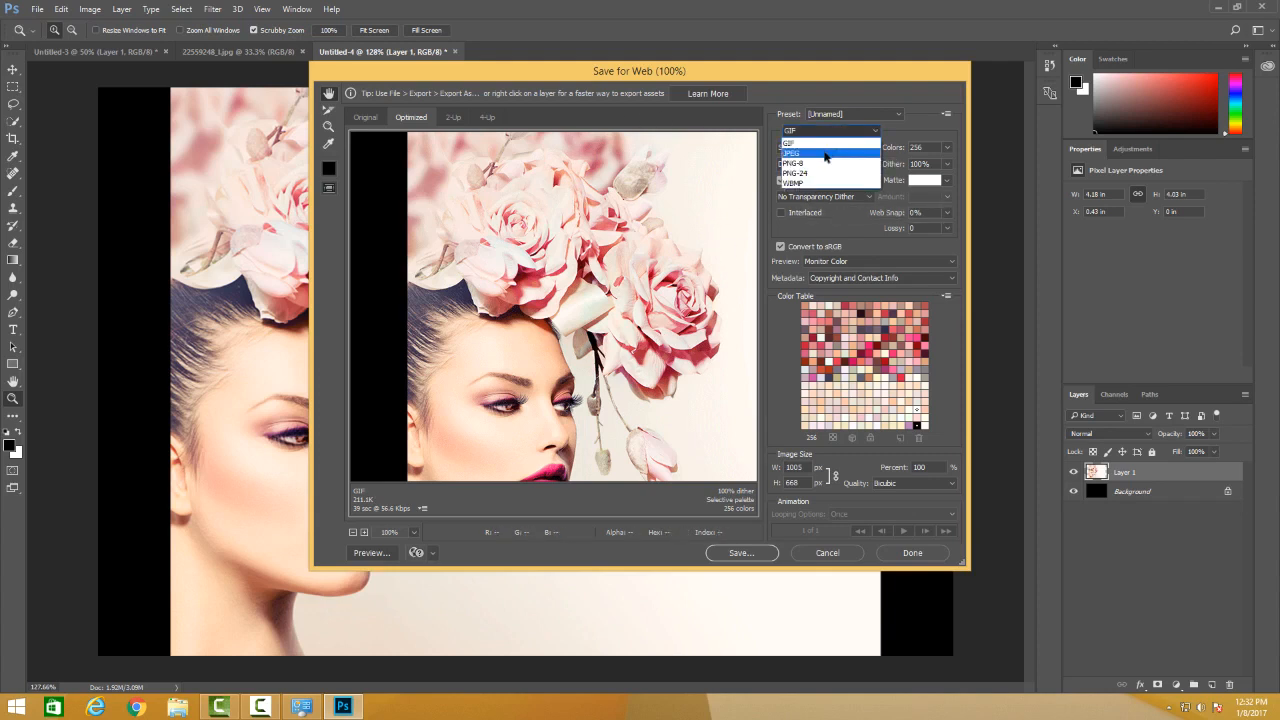
click(825, 155)
click(829, 130)
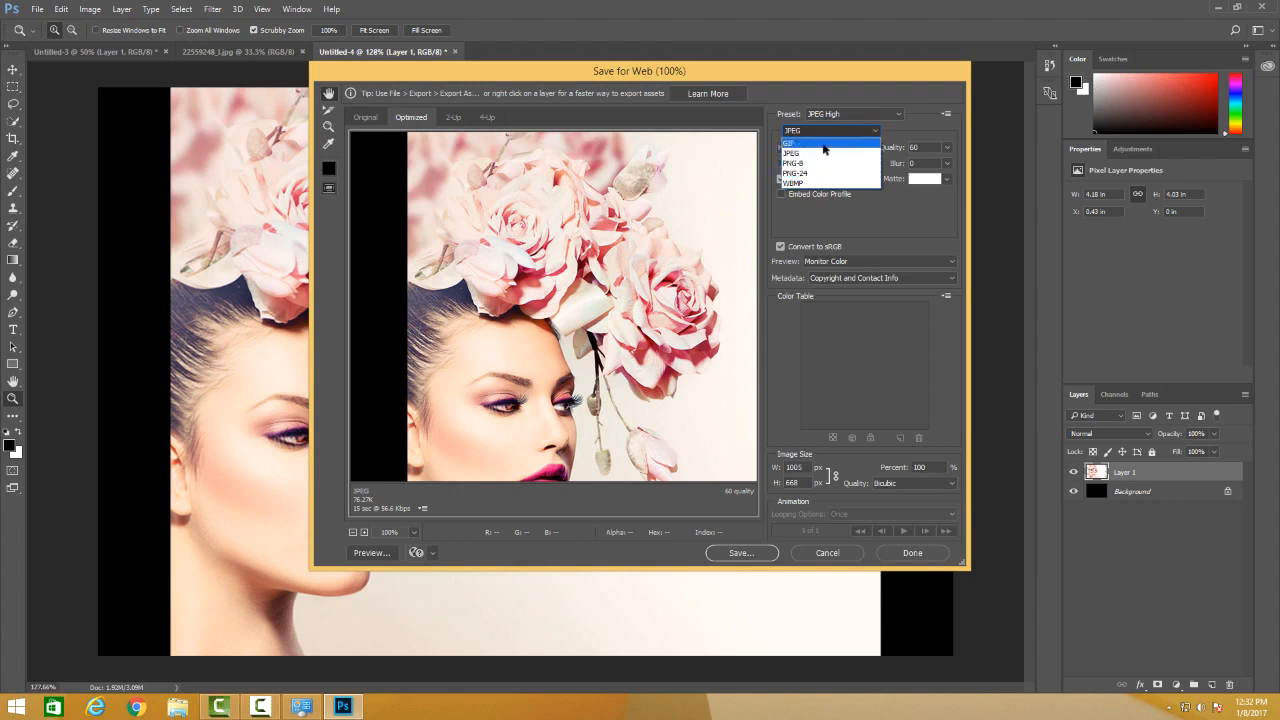
click(903, 136)
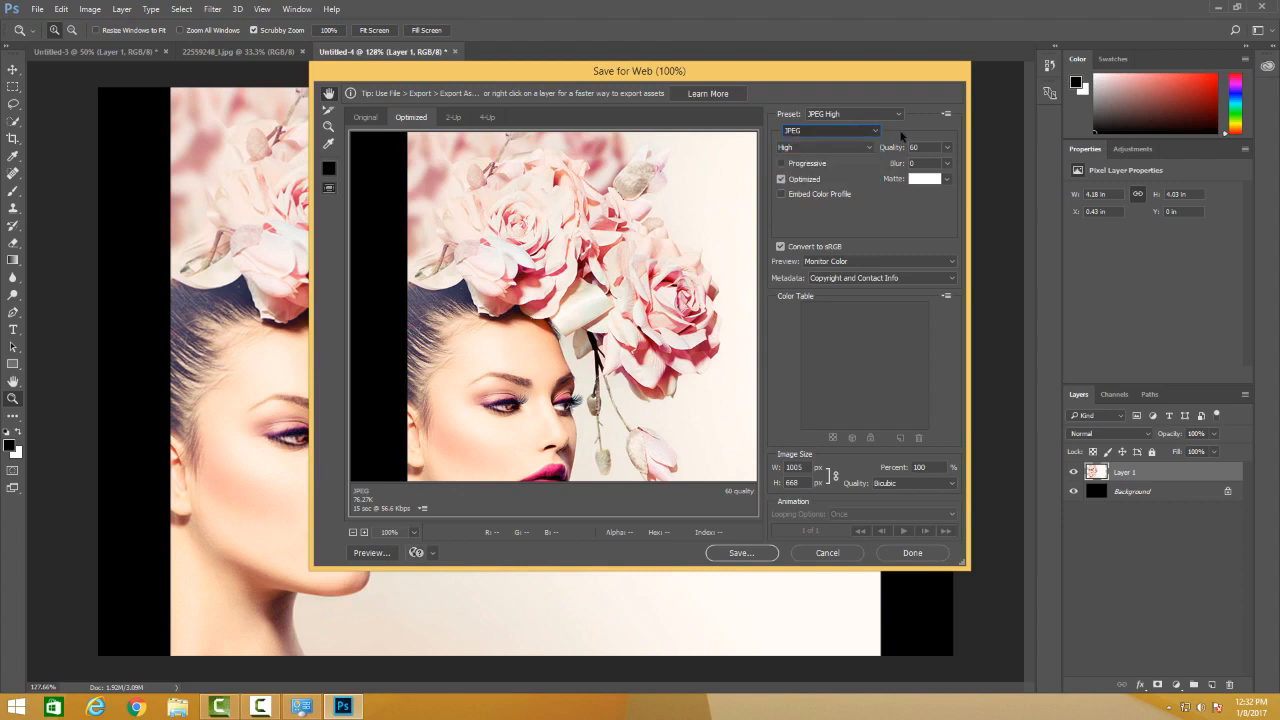
click(929, 146)
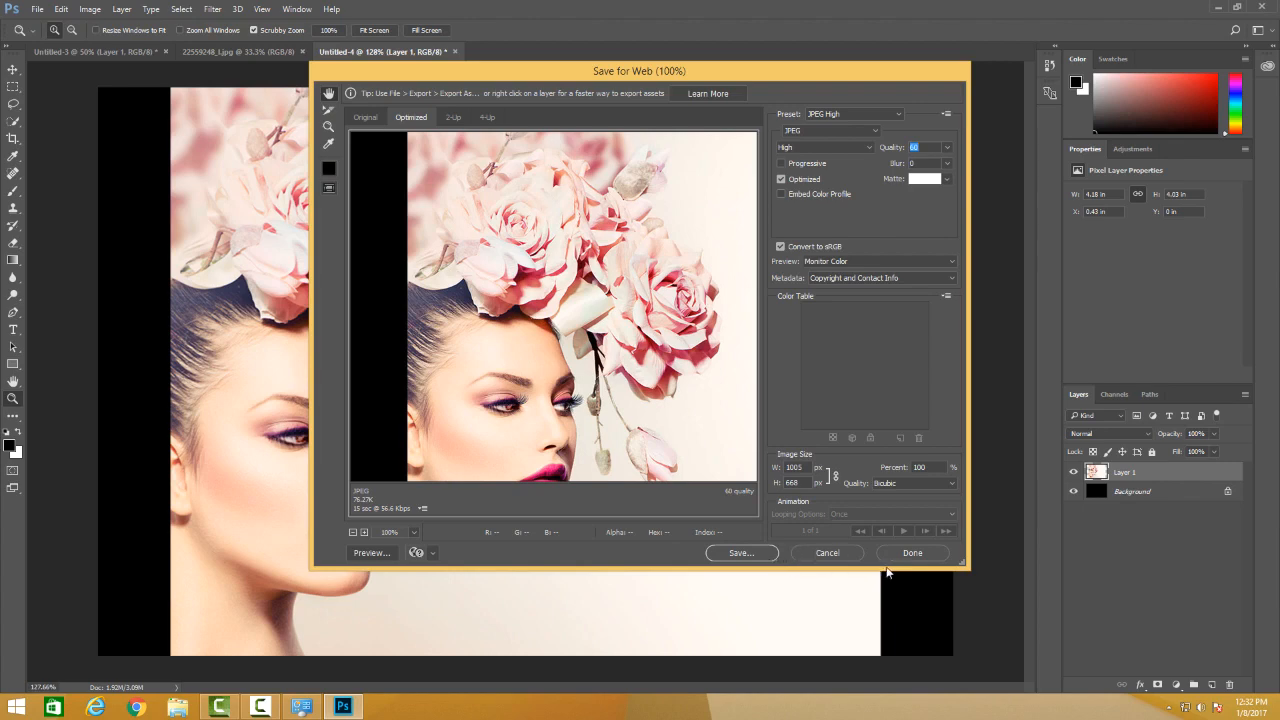
click(856, 558)
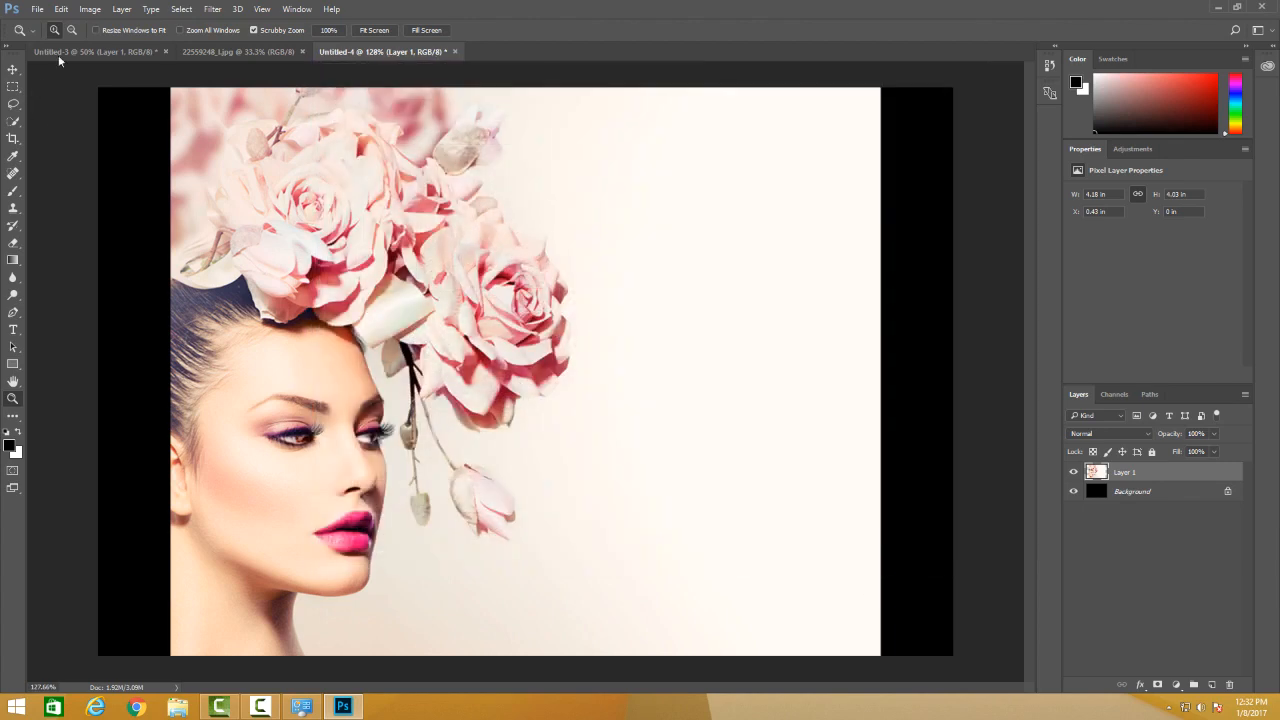
click(61, 9)
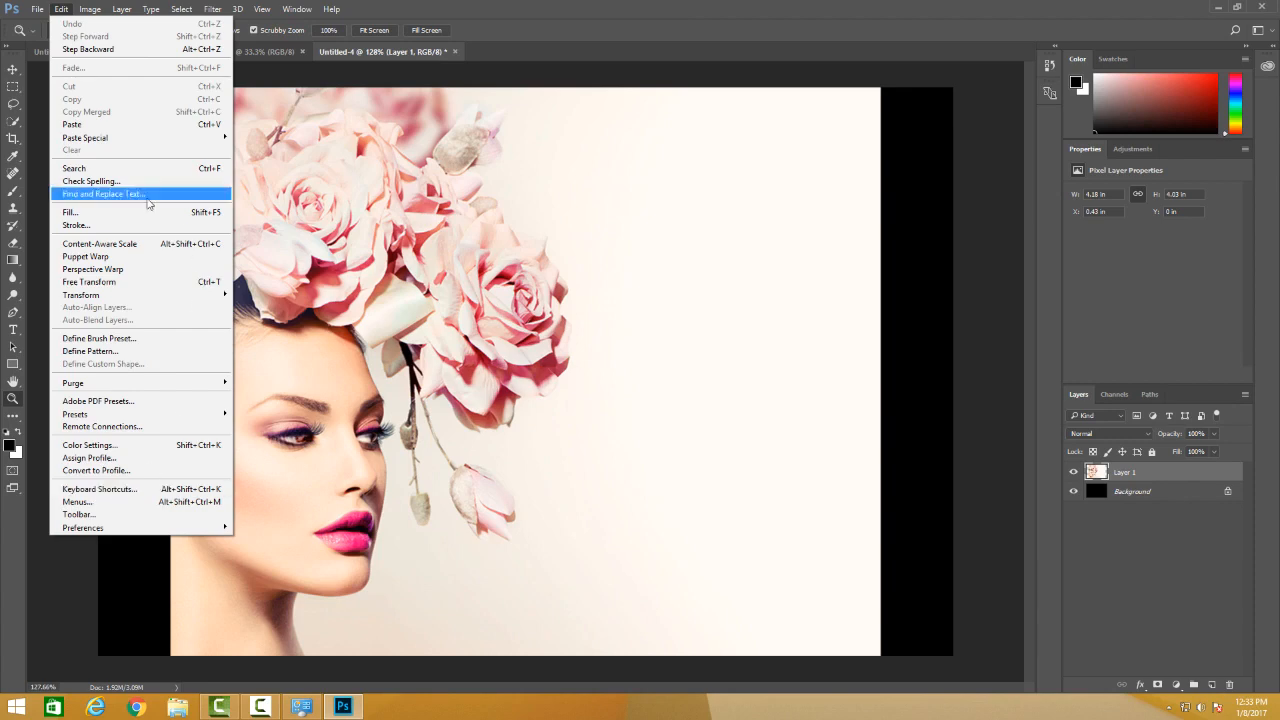
mouse_move(93, 12)
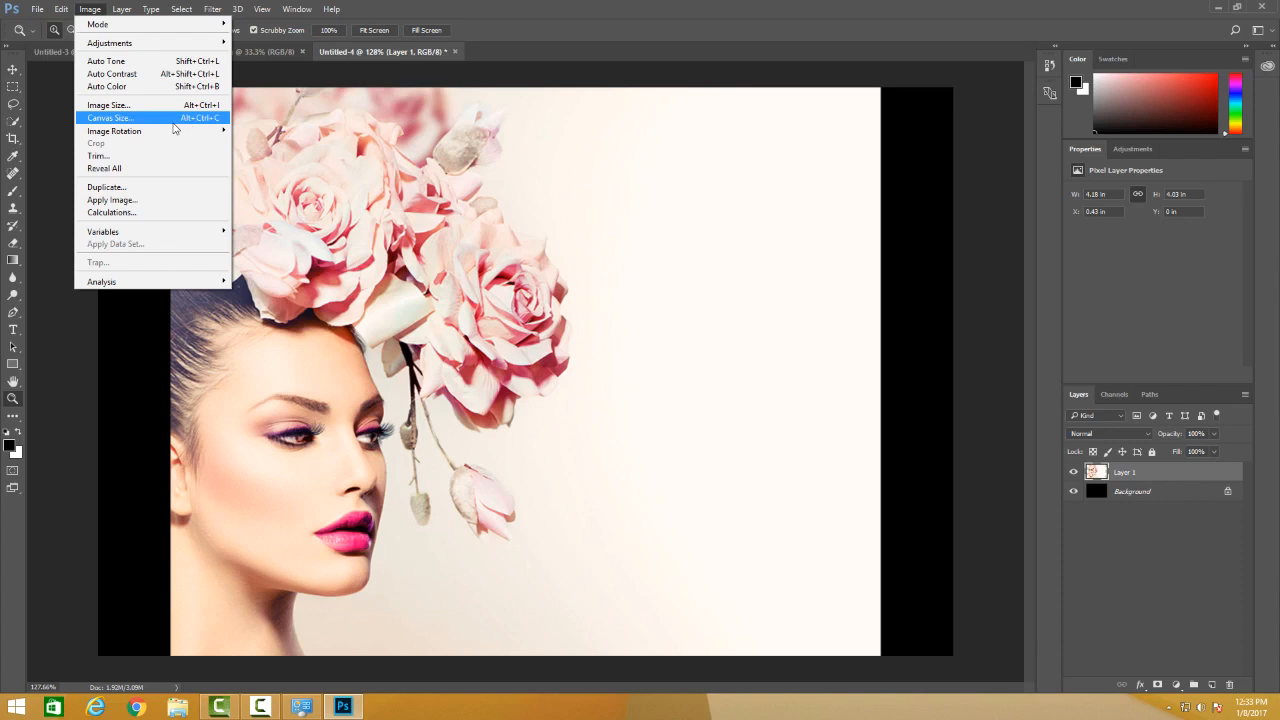
mouse_move(179, 131)
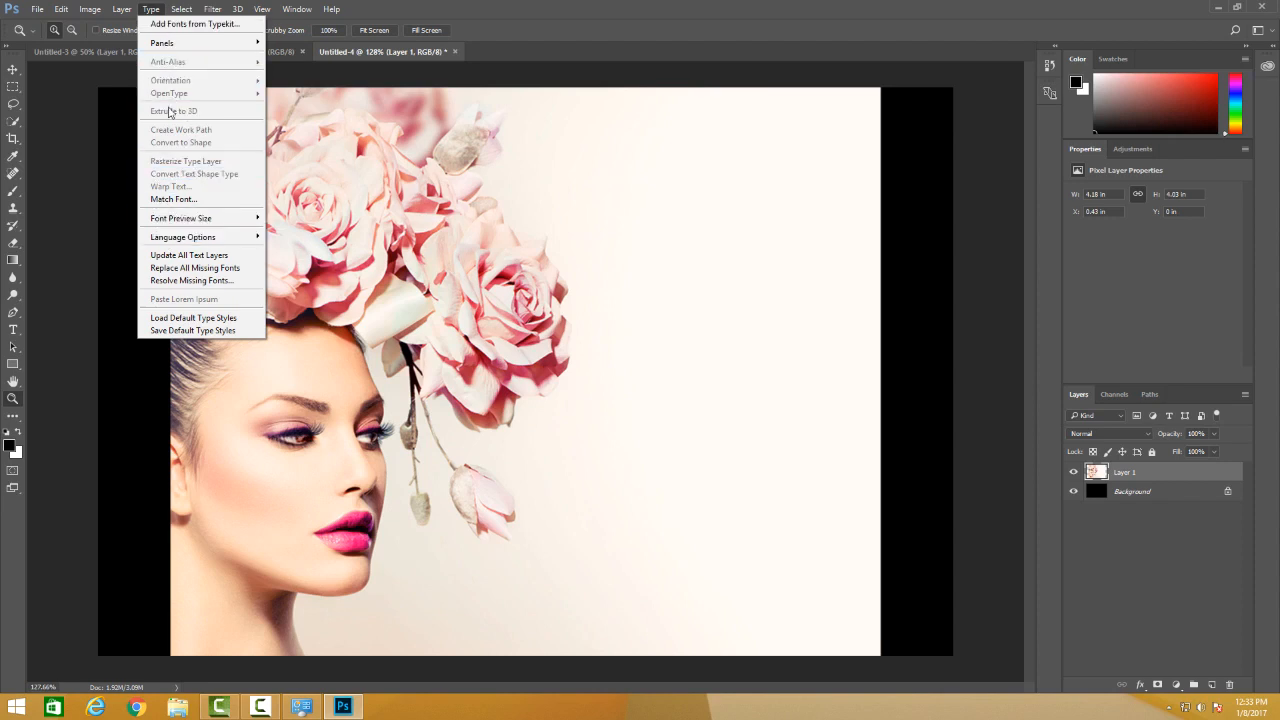
mouse_move(183, 14)
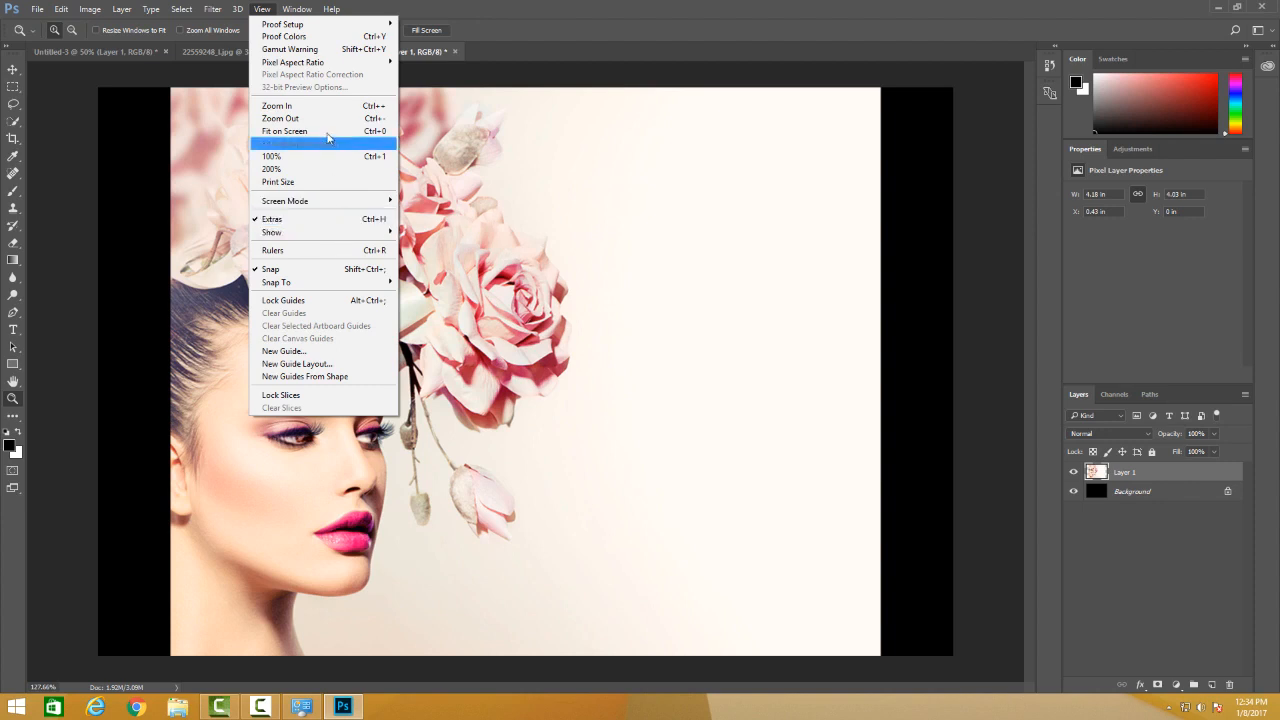
Hide the Layers panel and bring it back into the workspace.
mouse_move(300, 8)
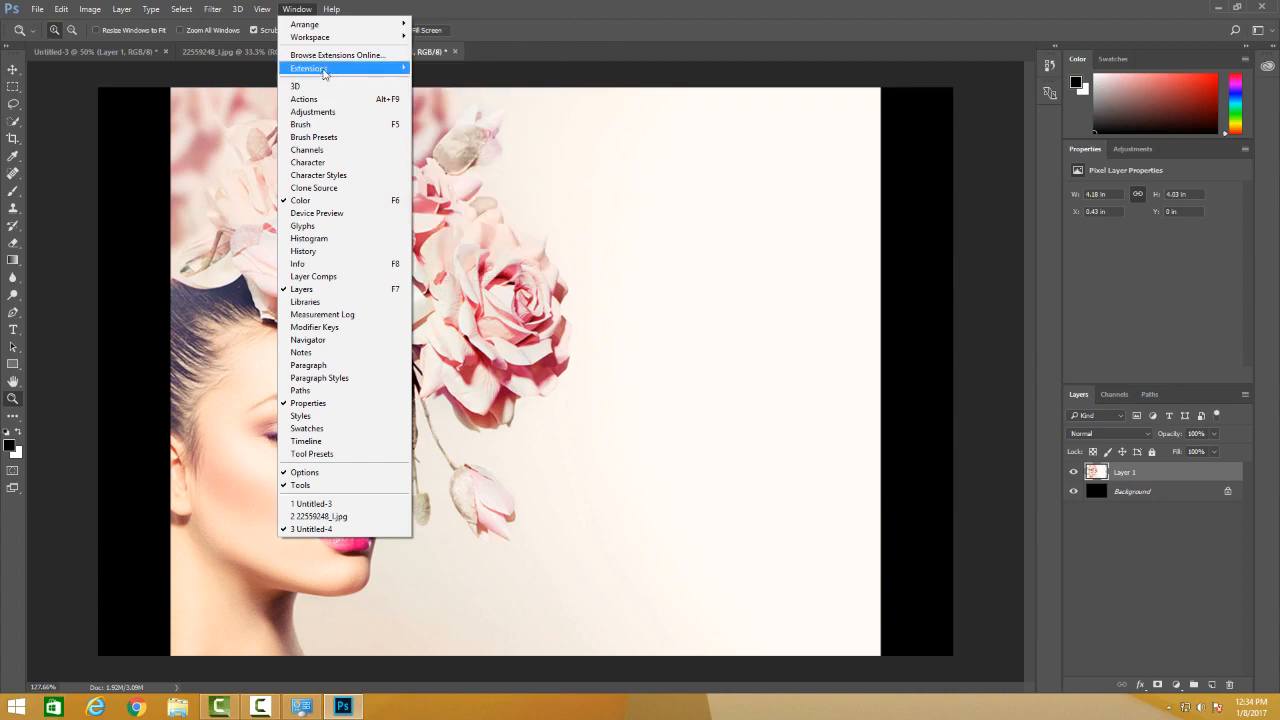
mouse_move(320, 68)
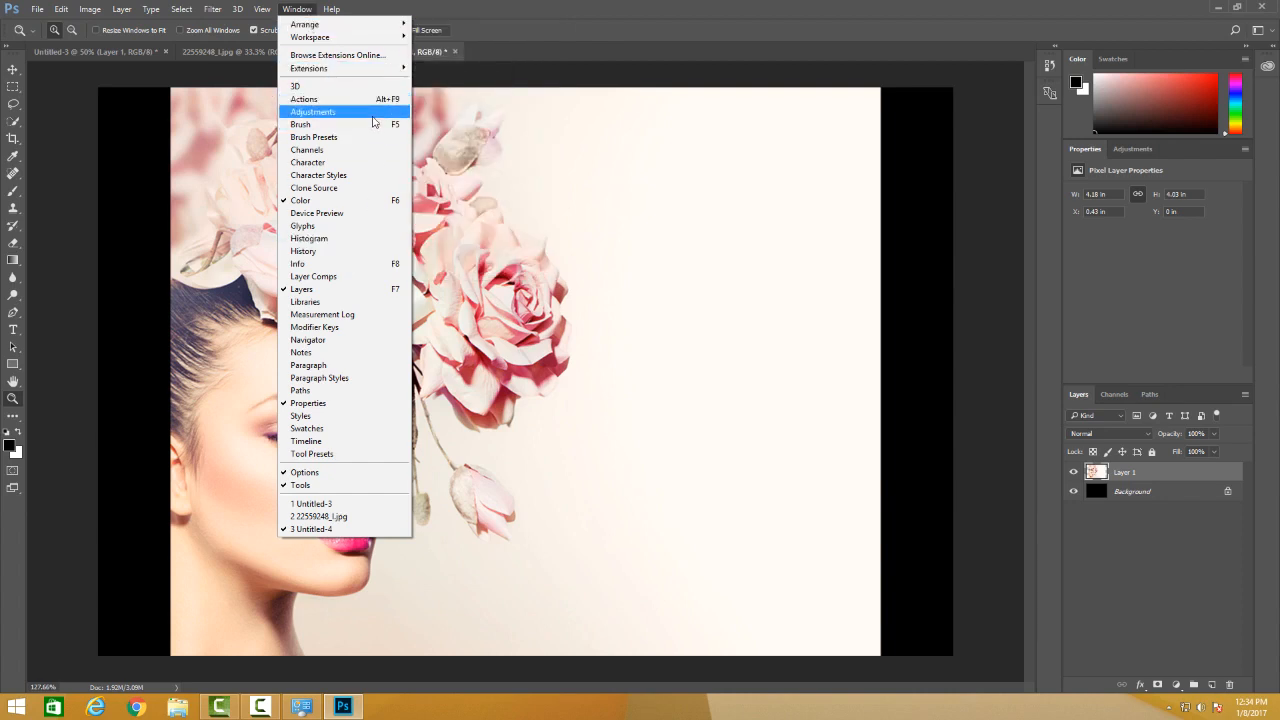
click(321, 292)
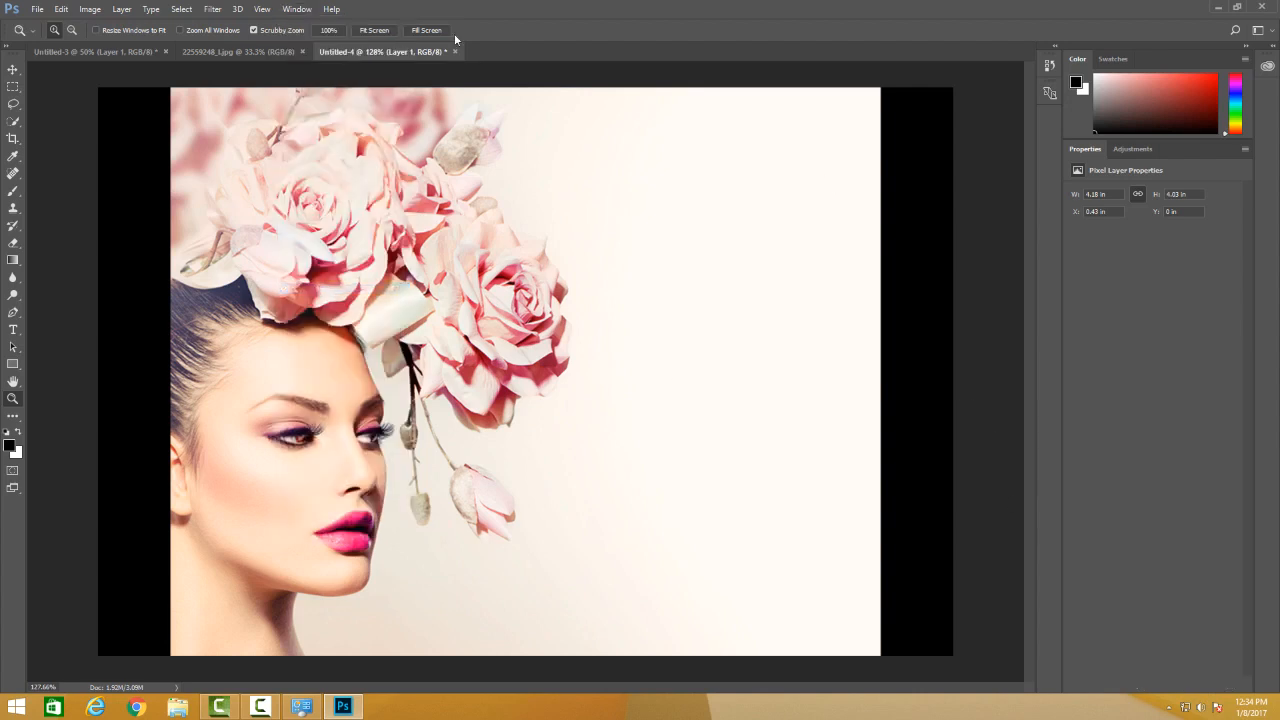
click(310, 11)
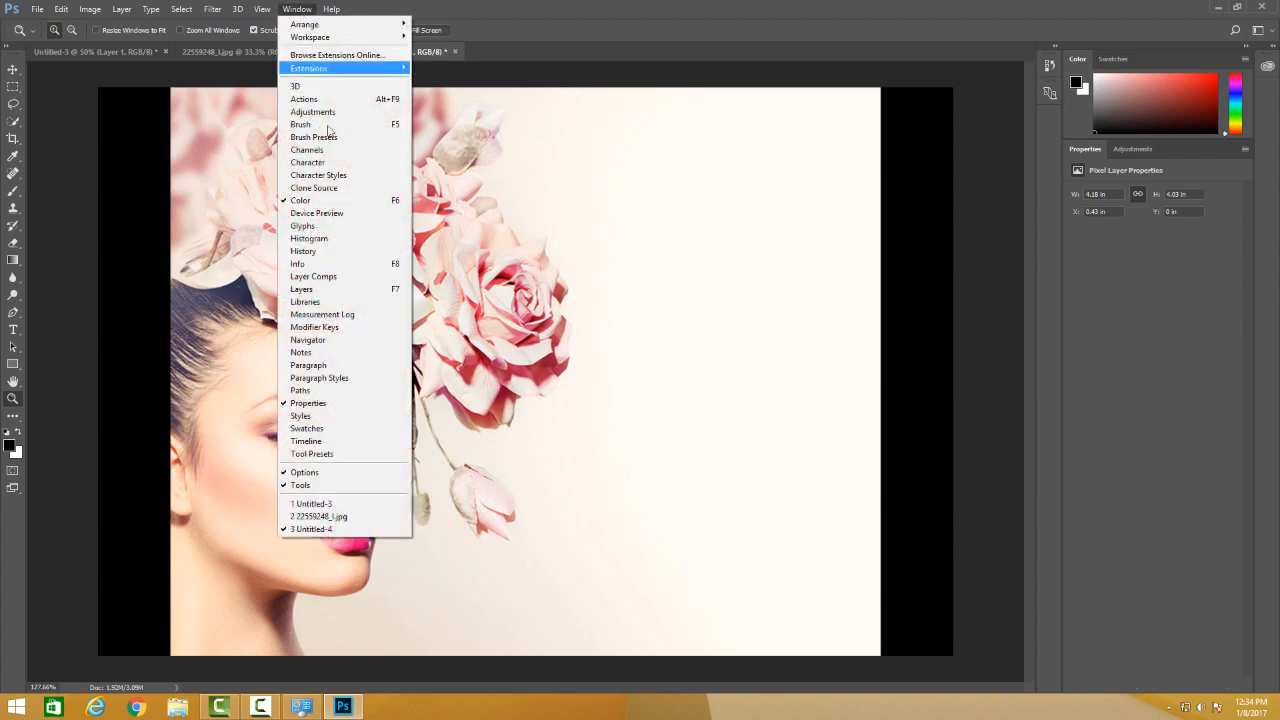
click(338, 292)
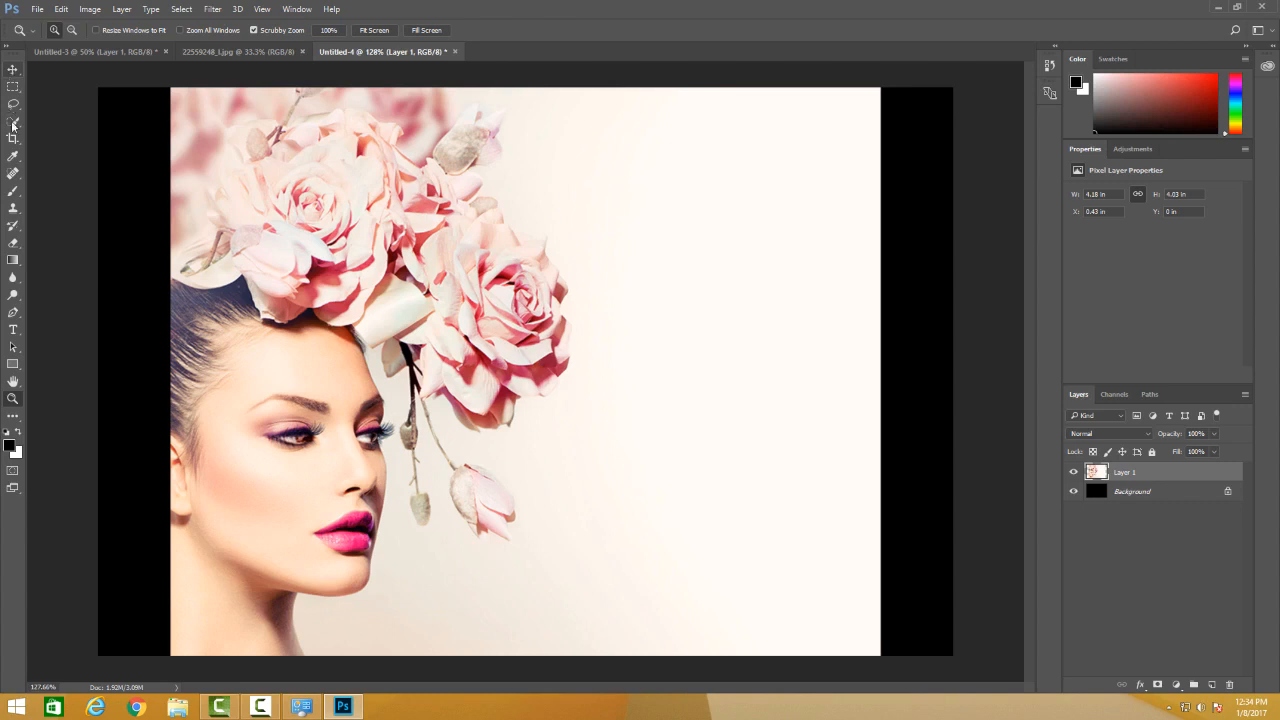
Brush a black zigzag across the flowers and face on Layer 1, and erase freehand strokes through the flowers.
click(13, 190)
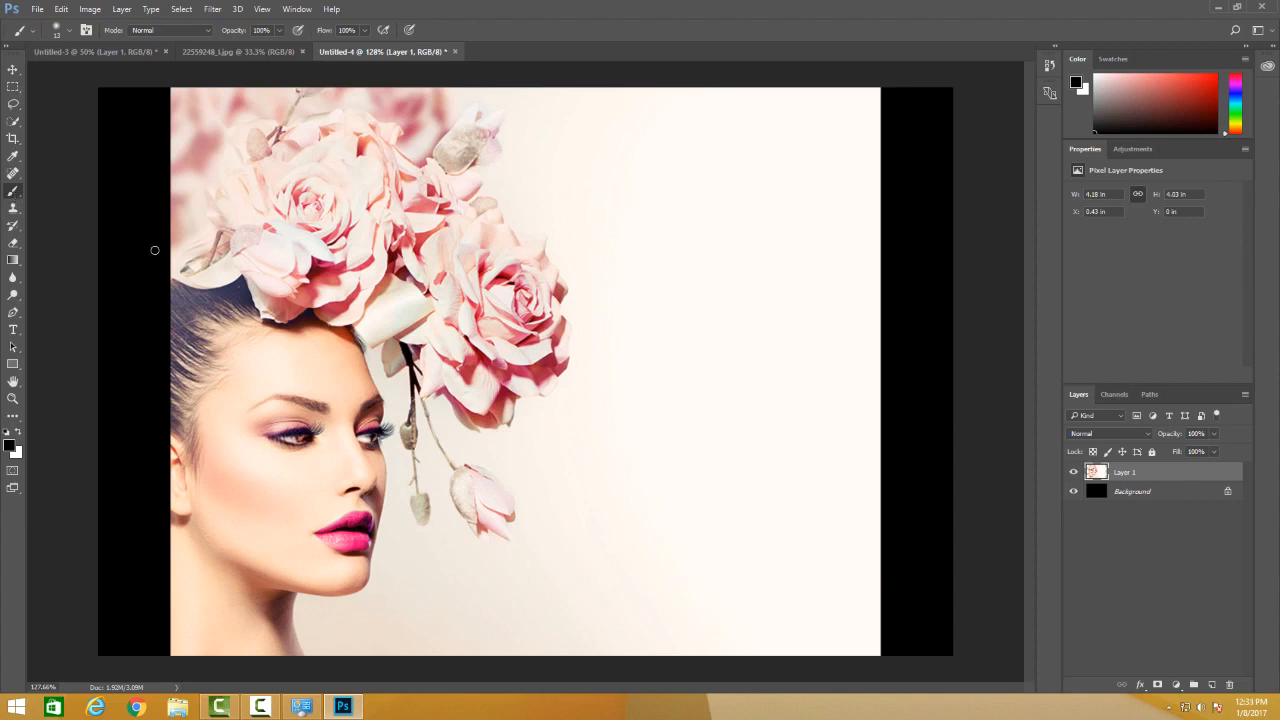
mouse_move(485, 228)
mouse_down()
mouse_move(590, 287)
mouse_move(630, 405)
mouse_up()
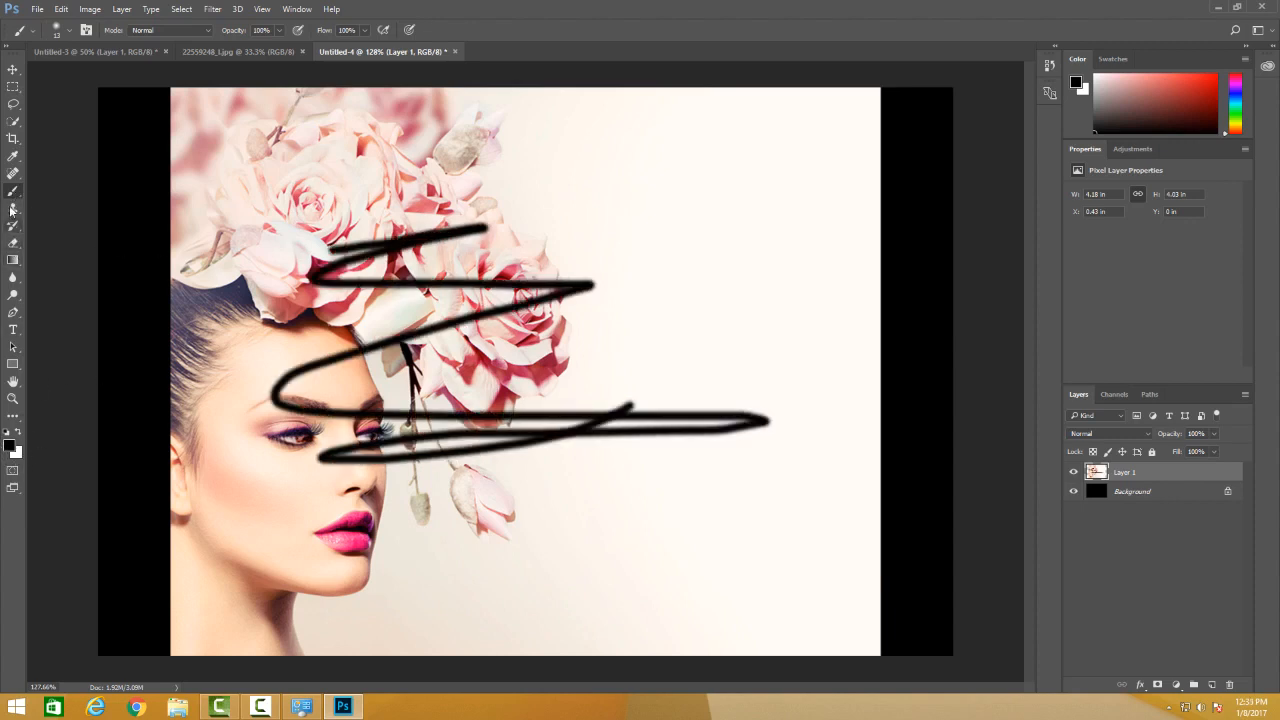
click(15, 244)
mouse_move(271, 259)
mouse_down()
mouse_move(200, 262)
mouse_move(270, 232)
mouse_up()
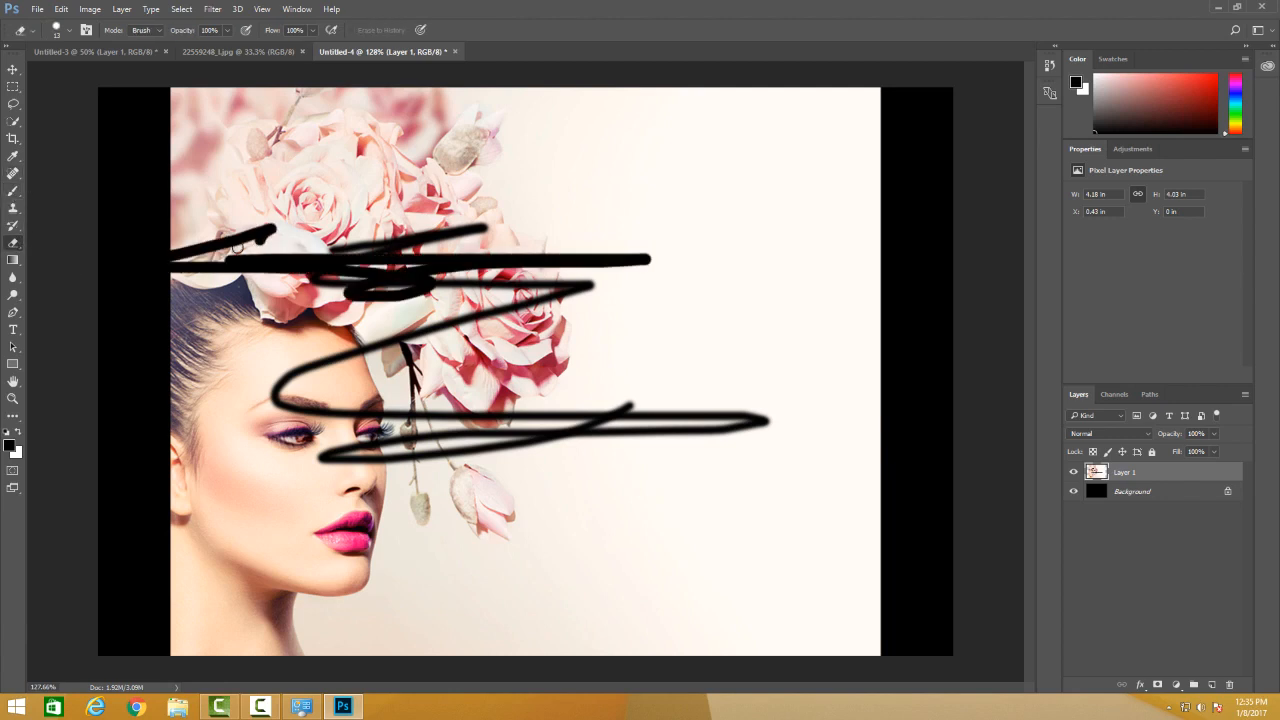
Delete the Background layer and erase wide freehand strokes from the flowers down to the eyes on Layer 1.
right_click(22, 248)
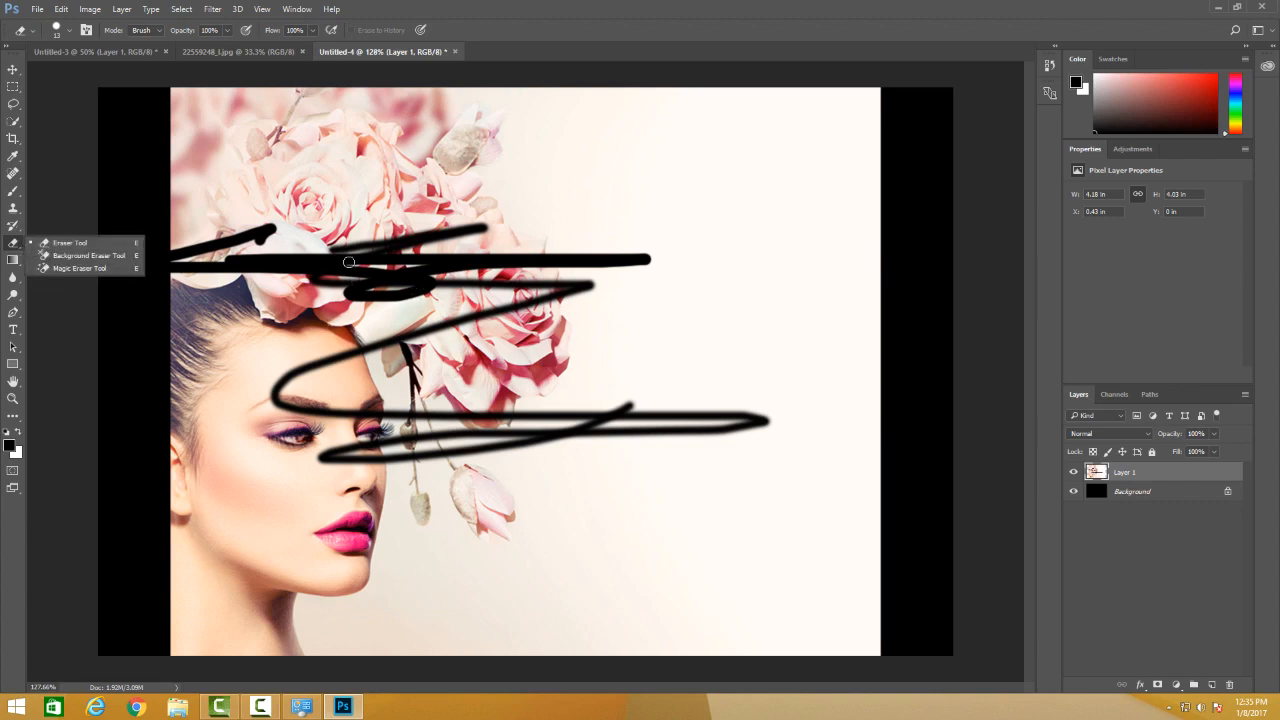
click(1179, 497)
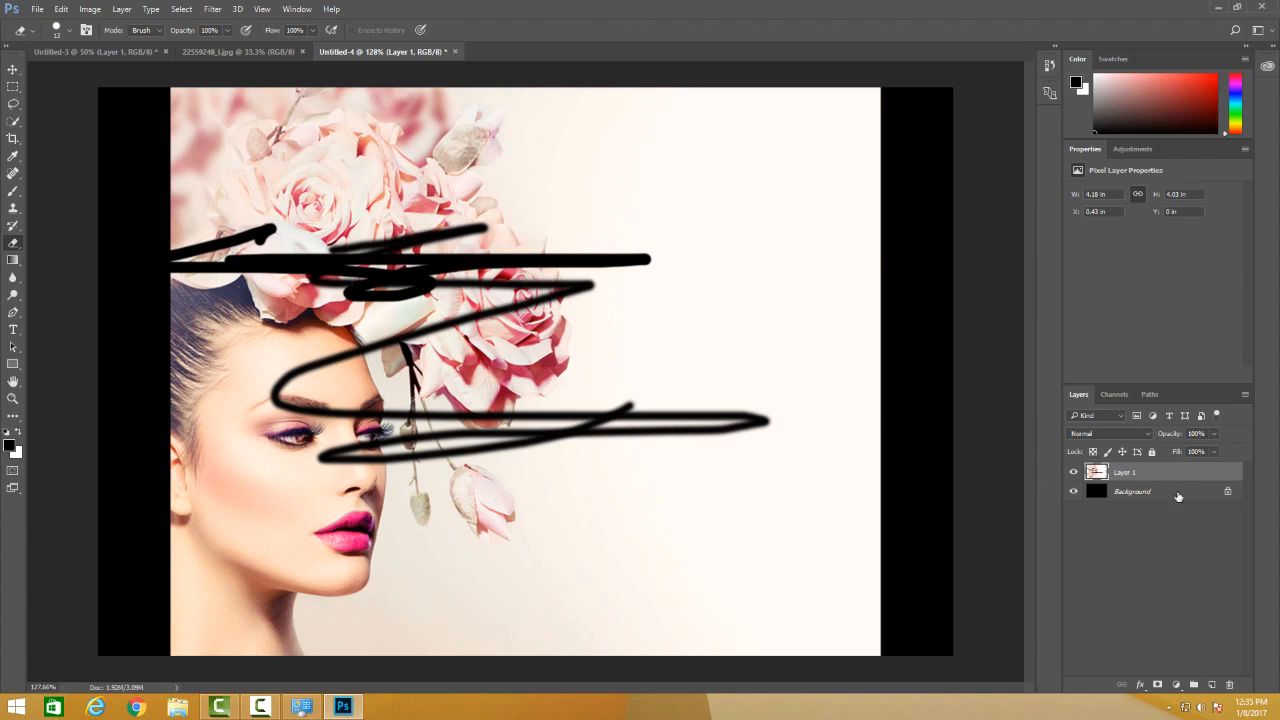
click(1179, 496)
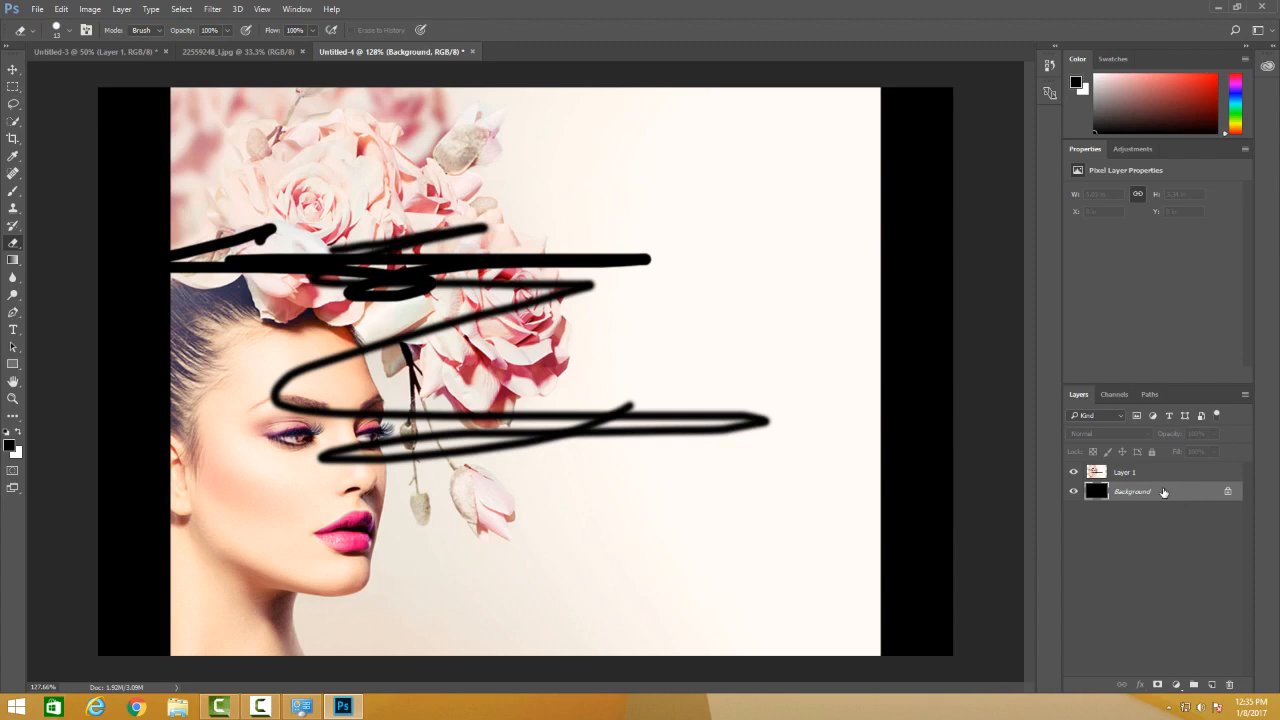
key(Delete)
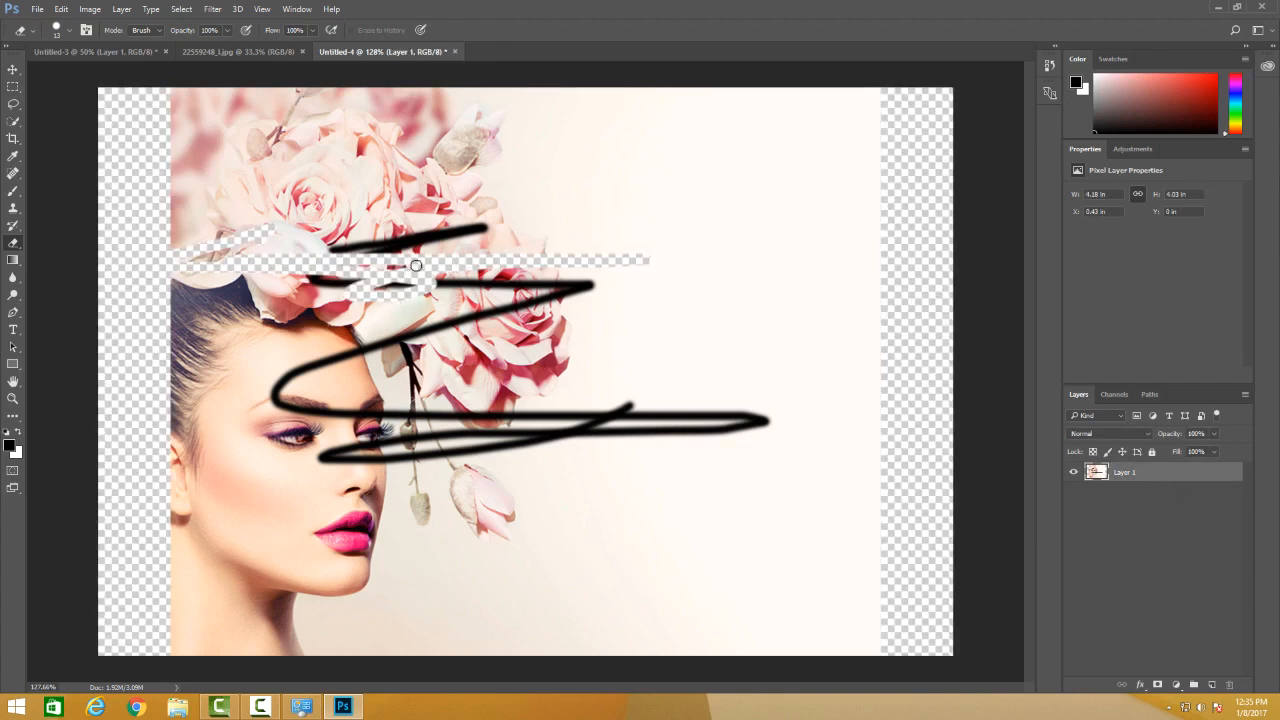
mouse_move(543, 203)
mouse_down()
mouse_move(351, 201)
mouse_move(246, 234)
mouse_move(412, 254)
mouse_move(395, 345)
mouse_move(421, 403)
mouse_move(484, 437)
mouse_move(253, 421)
mouse_move(245, 395)
mouse_move(392, 346)
mouse_move(371, 331)
mouse_move(491, 278)
mouse_move(359, 248)
mouse_move(433, 226)
mouse_move(350, 205)
mouse_move(268, 227)
mouse_up()
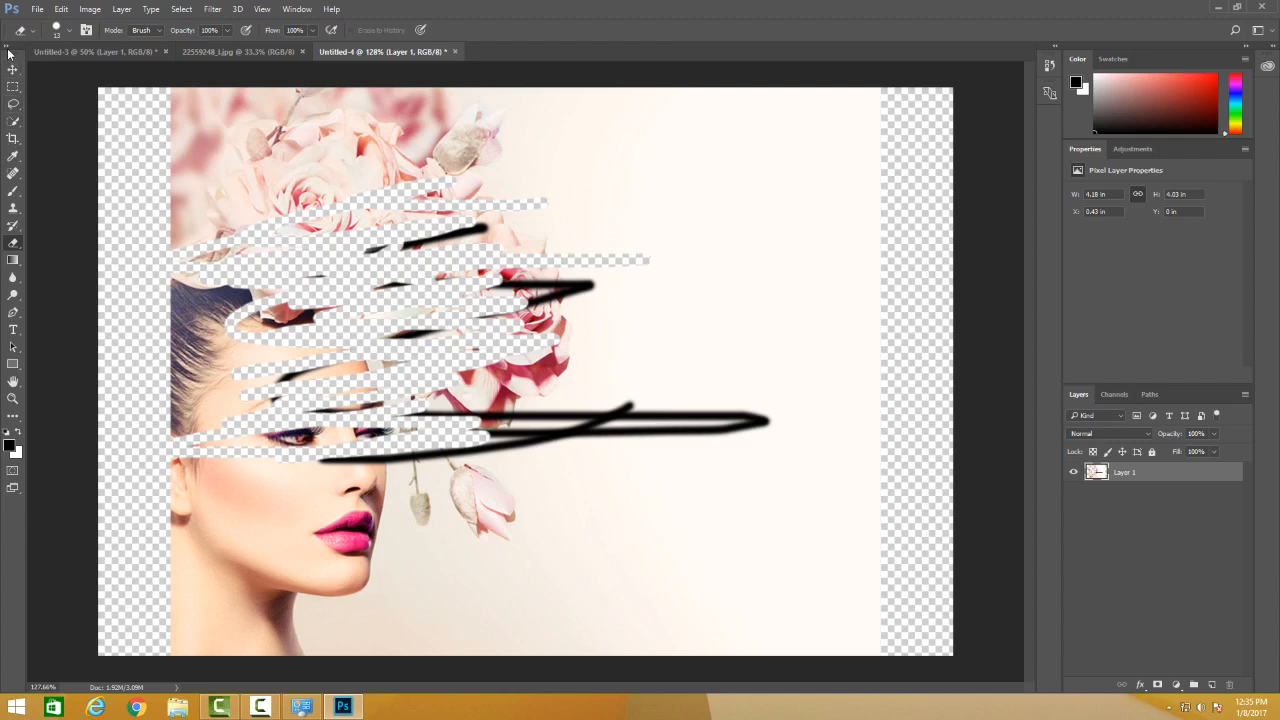
Expand the toolbar to its two-column layout, trying both the single-column and two-column arrangements.
click(8, 48)
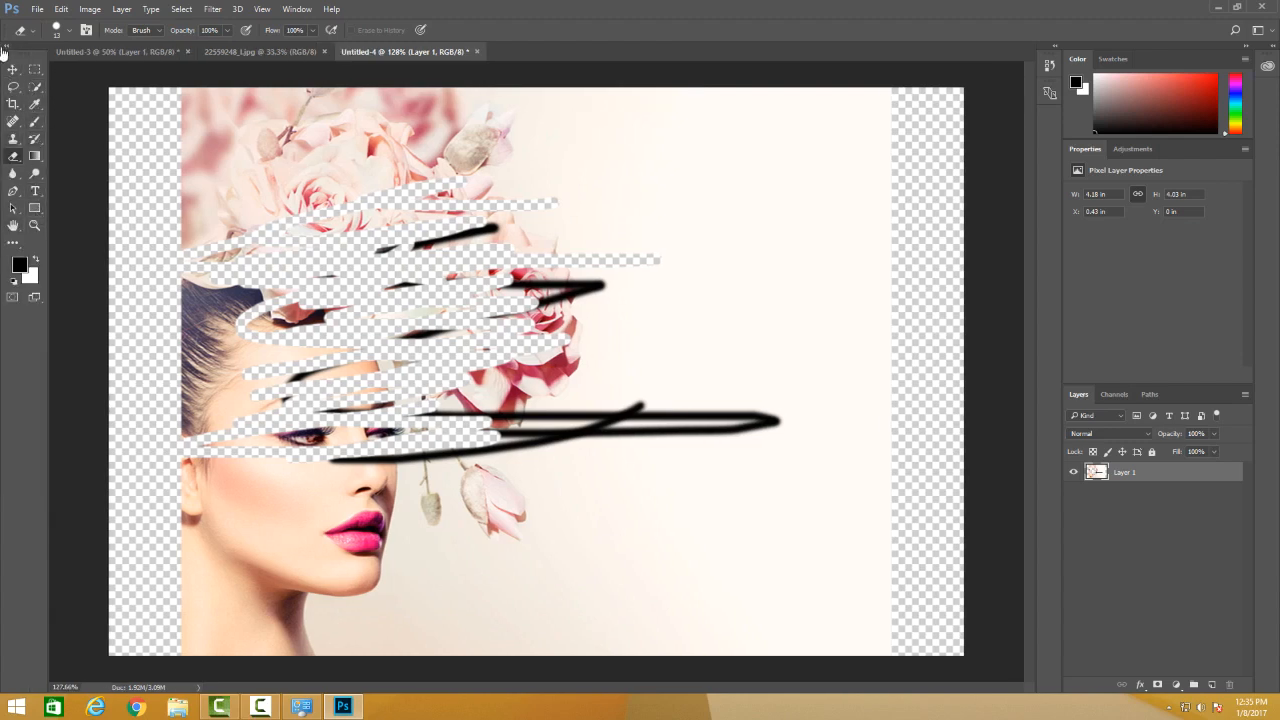
click(7, 48)
click(7, 48)
click(7, 48)
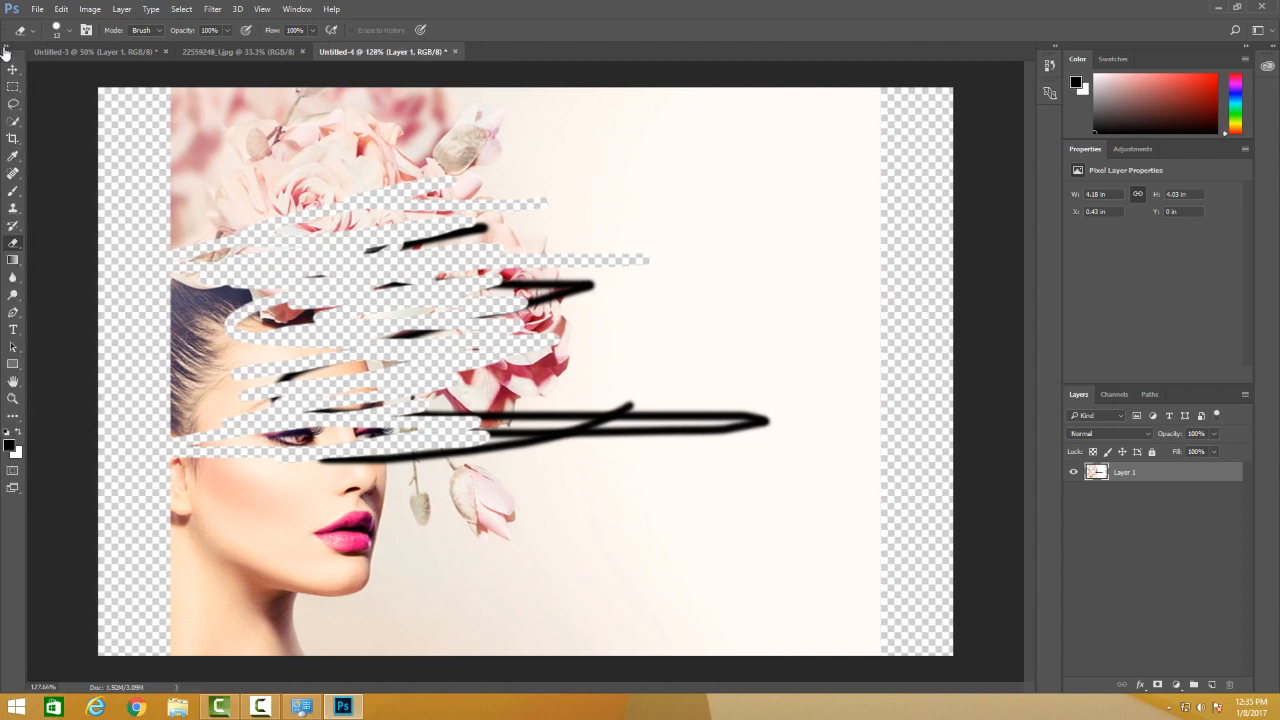
click(7, 48)
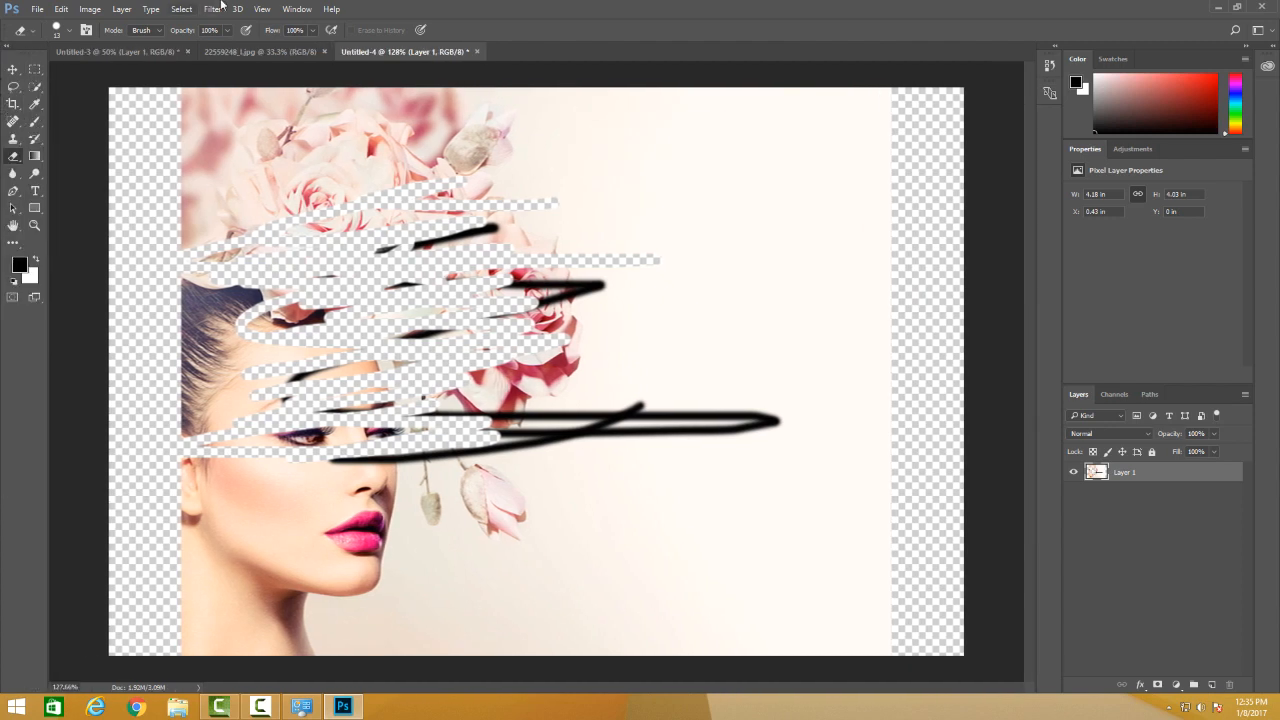
click(287, 12)
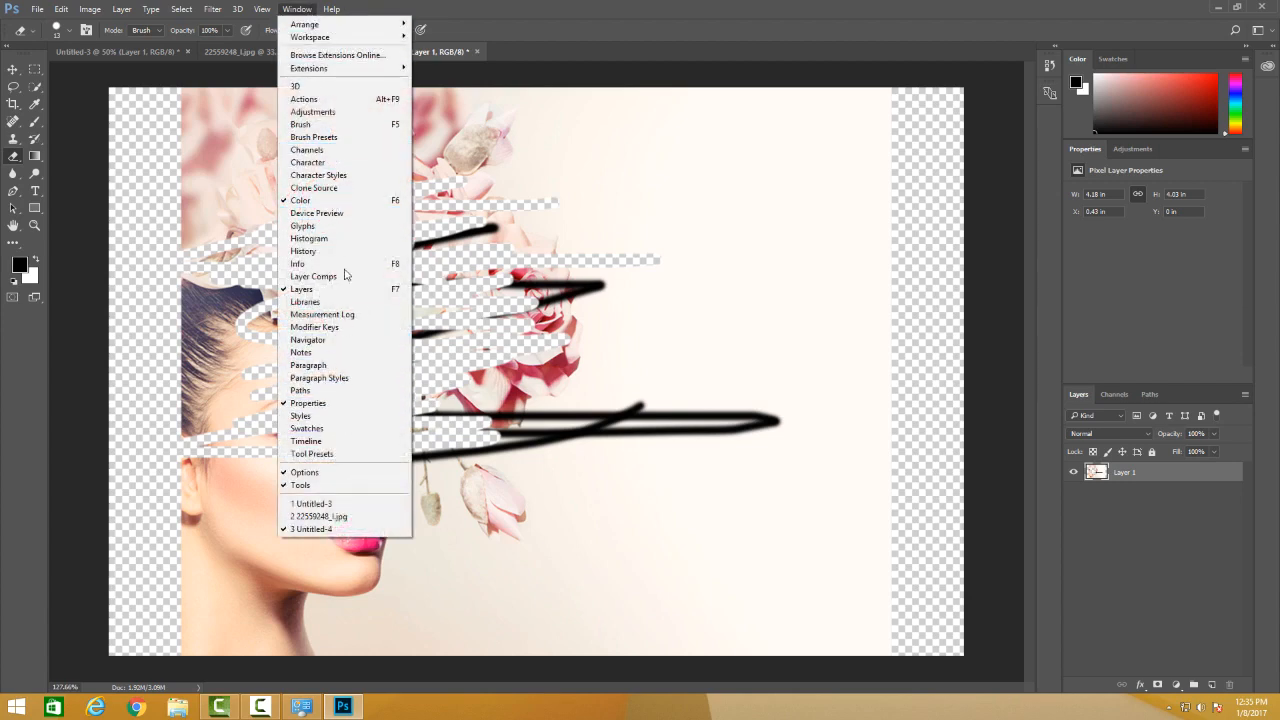
click(598, 12)
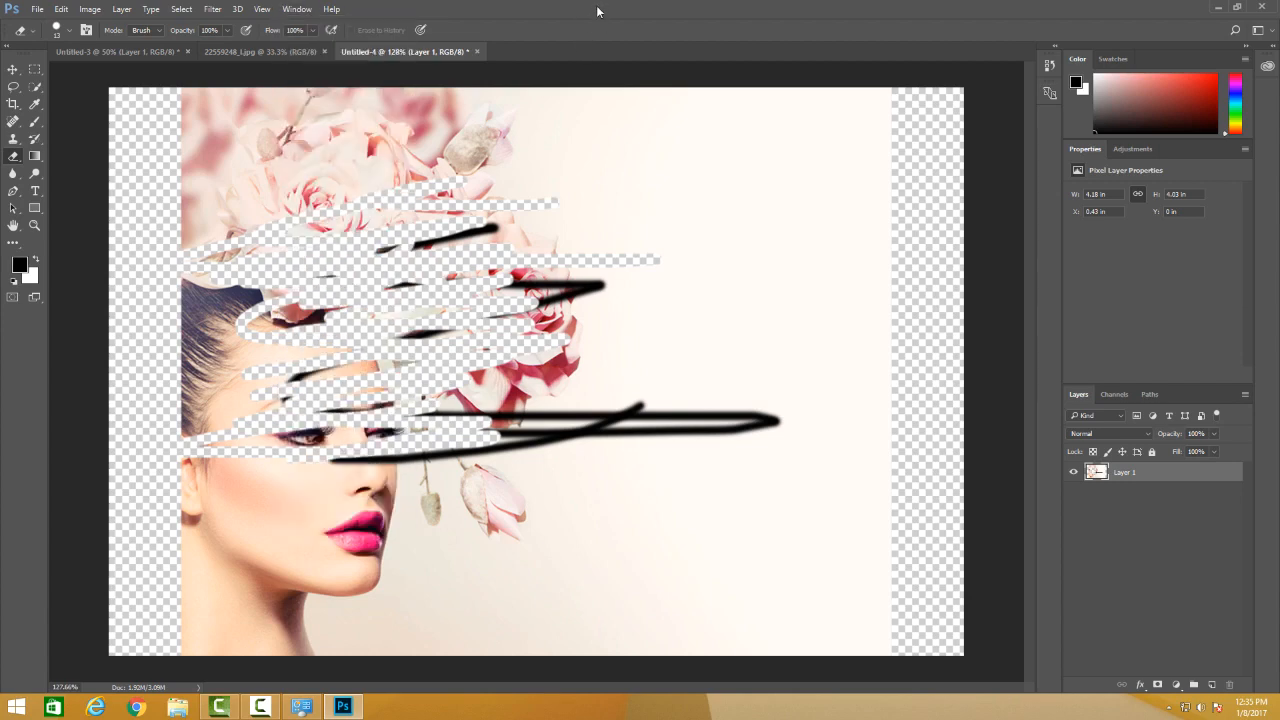
Keep black as the foreground color and erase more freehand strokes across the flowers on Layer 1.
click(21, 267)
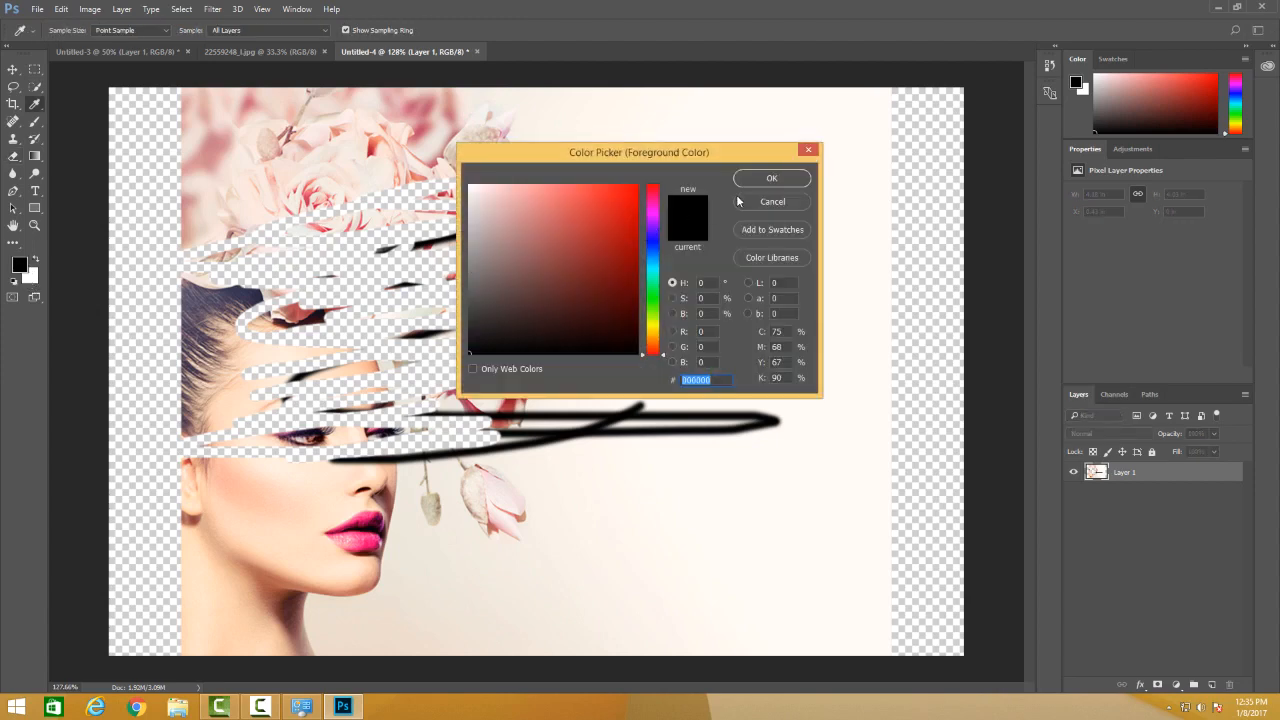
click(755, 186)
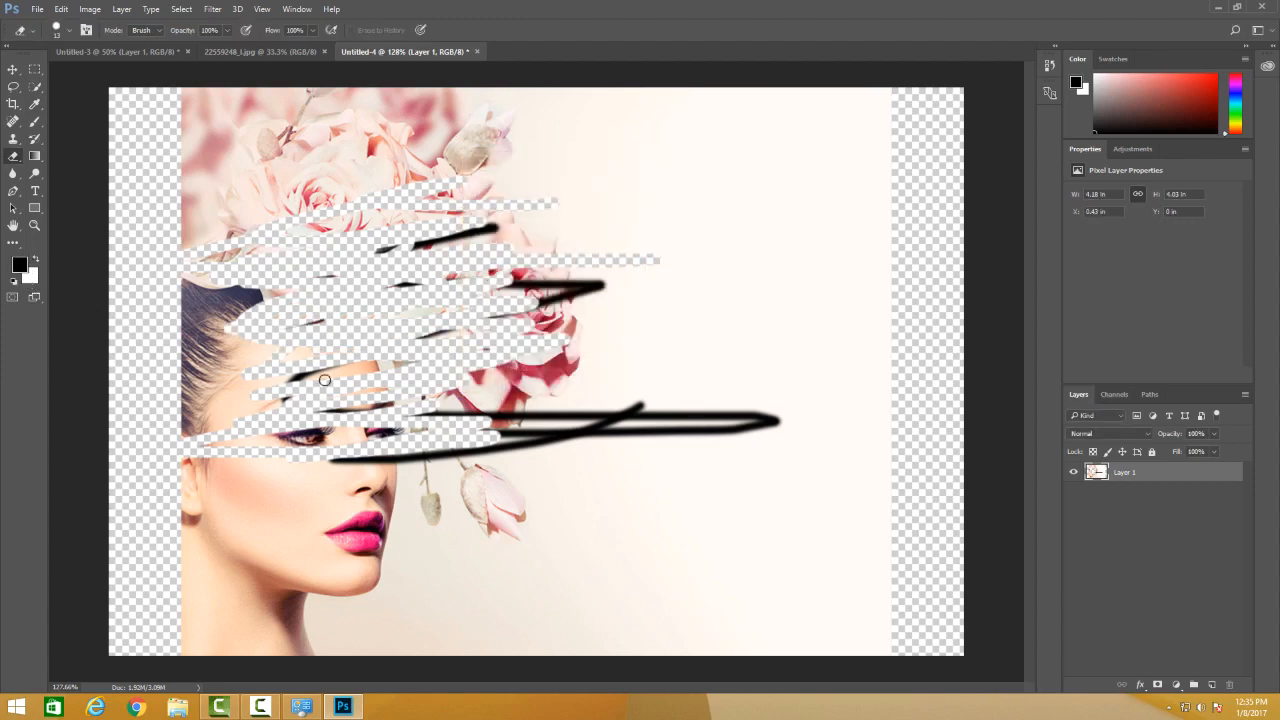
drag(517, 266, 529, 224)
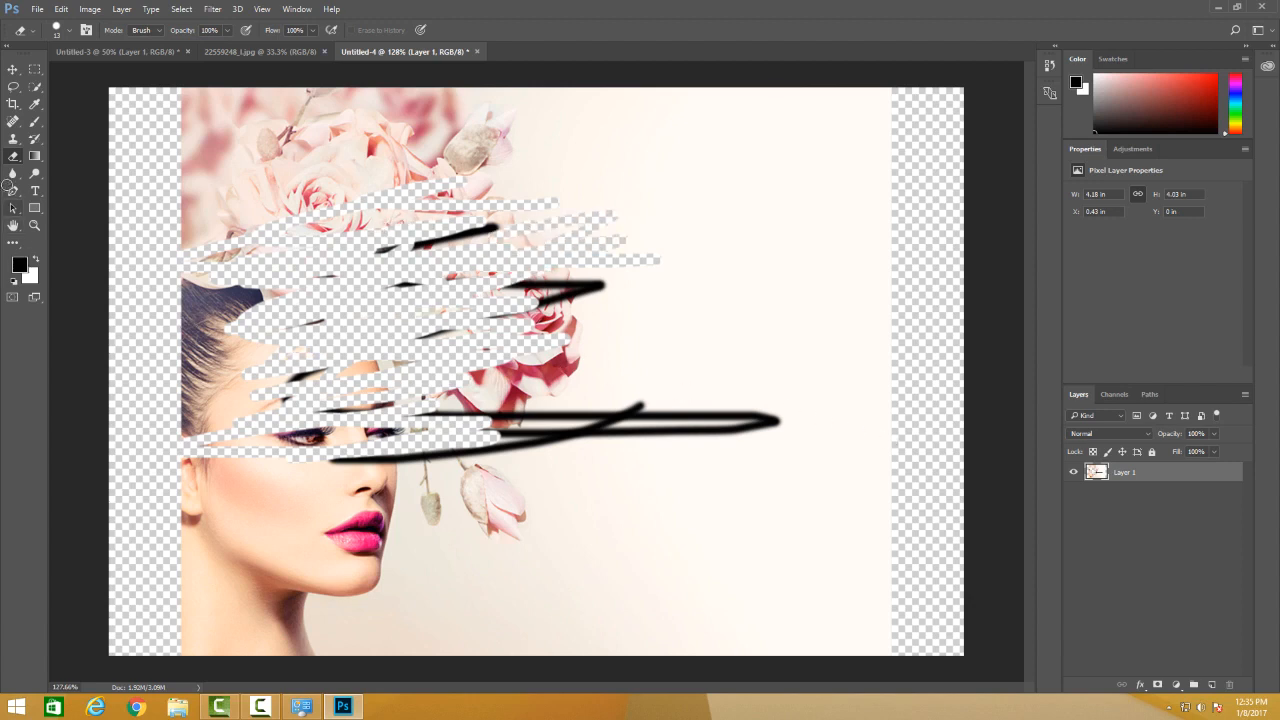
Brush black scribbles over the erased flowers, and white strokes just below them with the foreground and background colors swapped.
click(34, 121)
mouse_move(312, 200)
mouse_down()
mouse_move(182, 226)
mouse_move(482, 294)
mouse_move(138, 230)
mouse_up()
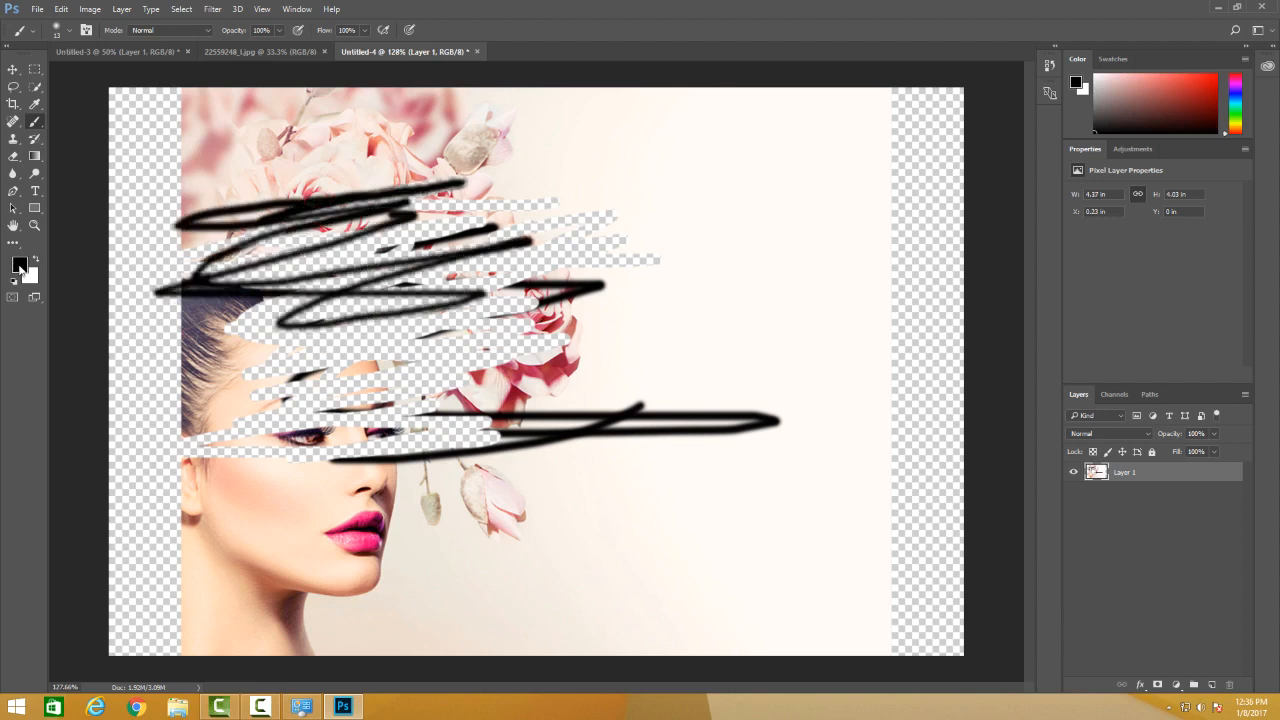
key(x)
mouse_move(253, 337)
mouse_down()
mouse_move(322, 348)
mouse_move(300, 303)
mouse_move(451, 274)
mouse_move(444, 305)
mouse_move(310, 322)
mouse_up()
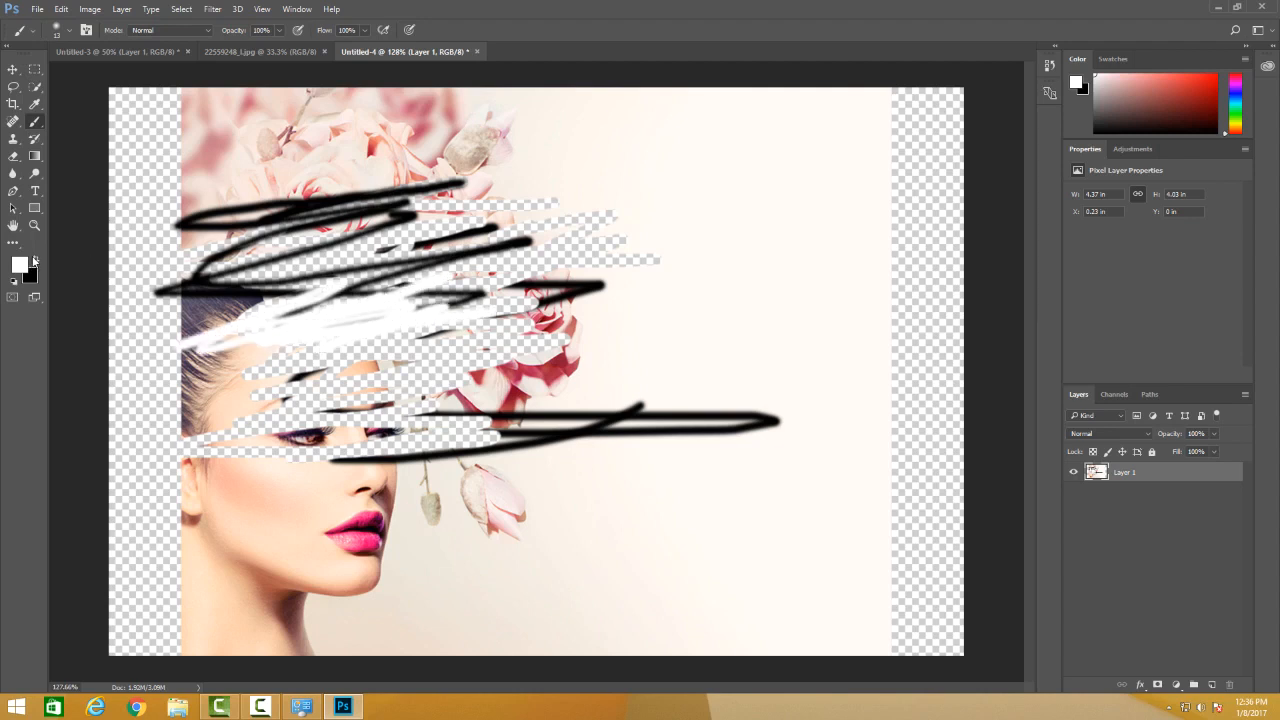
Swap the foreground and background colors back and forth several times, ending with black as the foreground color.
key(x)
key(x)
key(x)
click(34, 261)
click(34, 261)
click(34, 261)
click(34, 261)
click(34, 261)
click(34, 261)
click(37, 264)
click(37, 262)
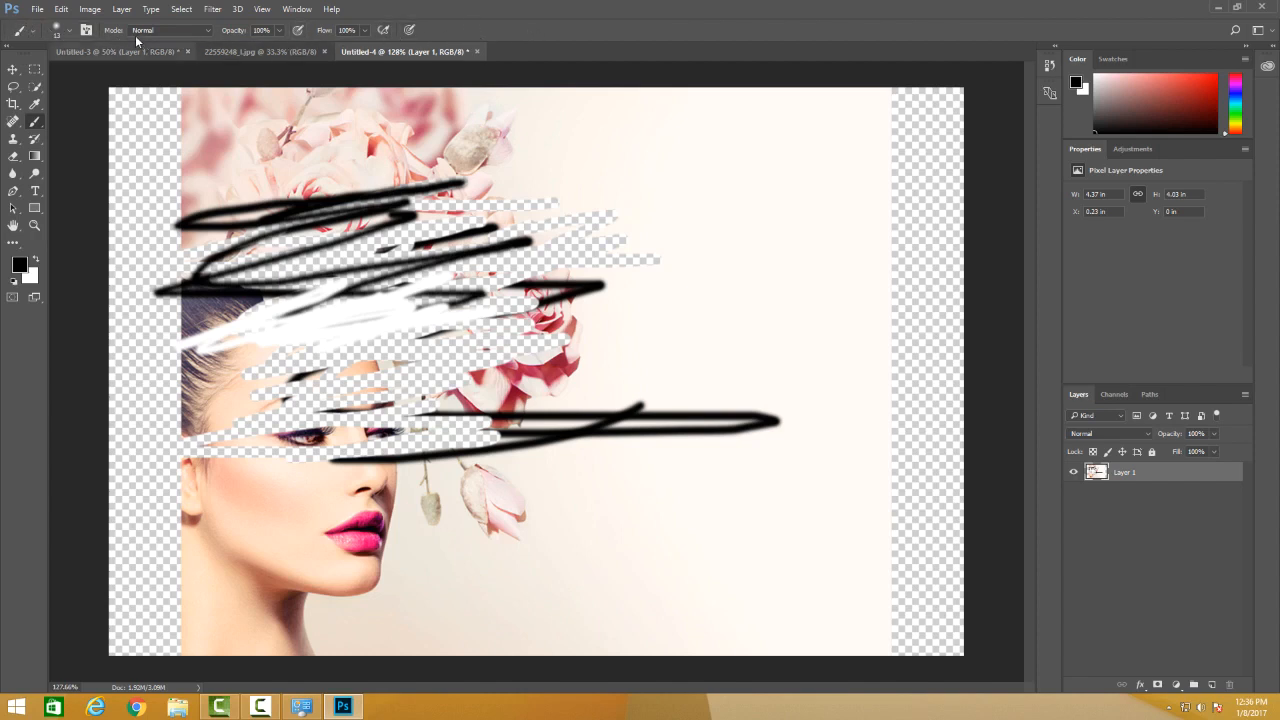
Examine the Brush tool's presets and blending mode, and the options of the Eyedropper and Dodge tools.
click(18, 31)
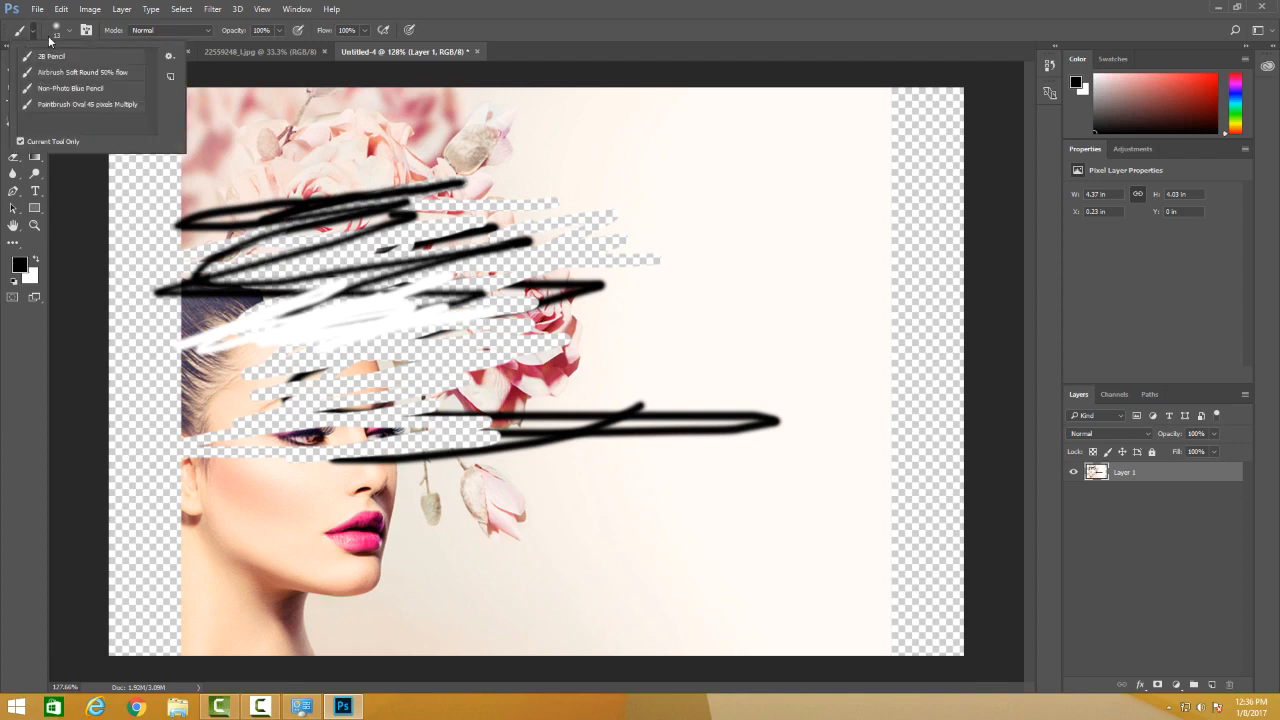
click(150, 31)
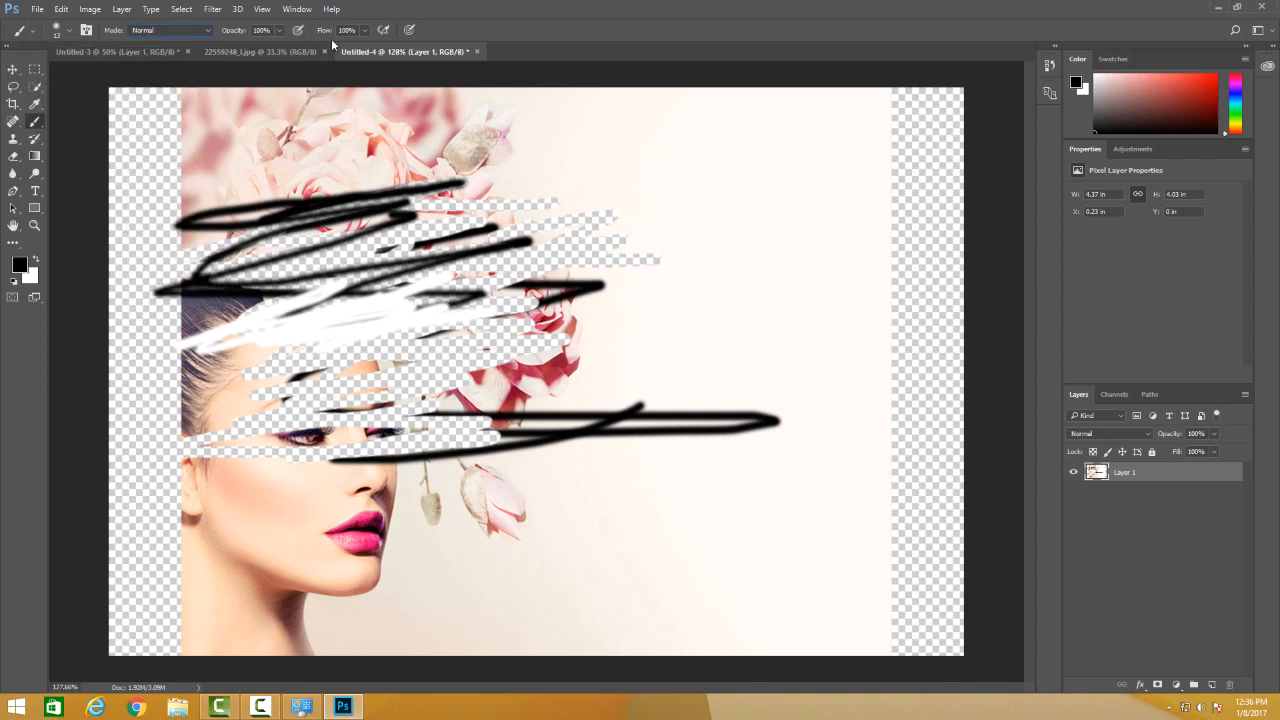
click(34, 103)
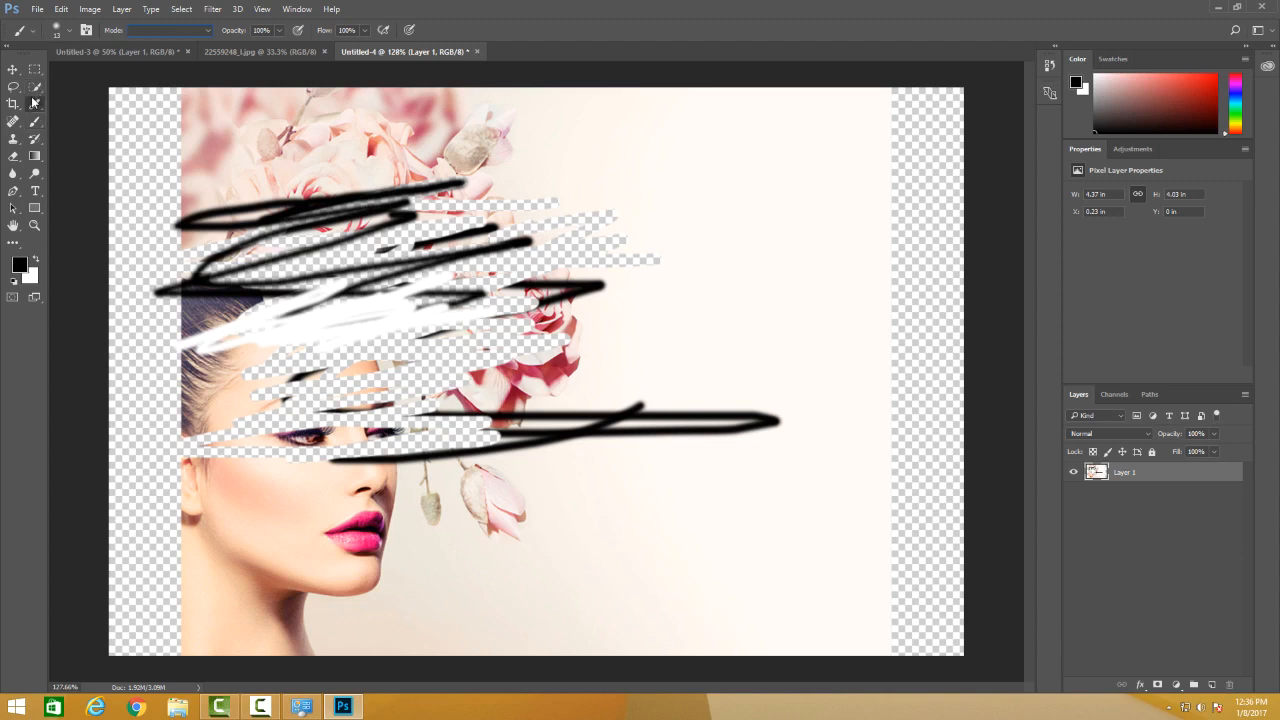
click(35, 174)
Move Layer 1 horizontally to the right to about X 0.52 in, and deselect the layer.
click(13, 69)
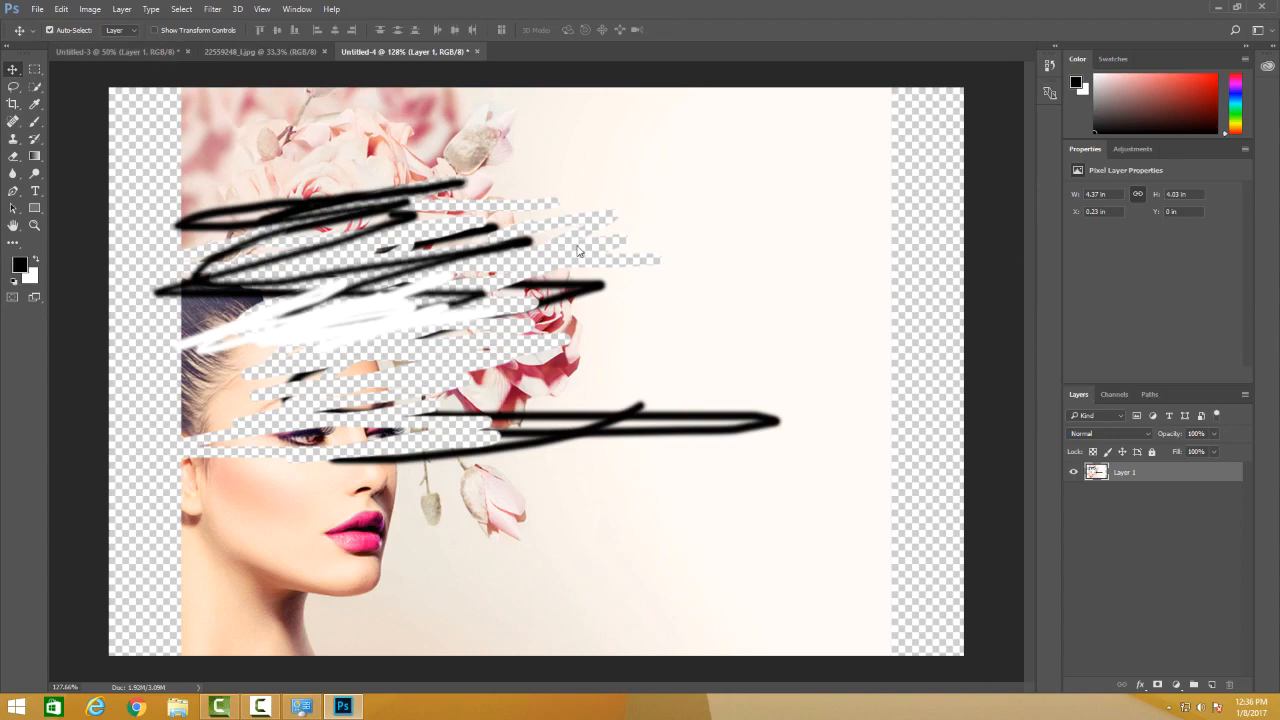
drag(372, 276, 398, 318)
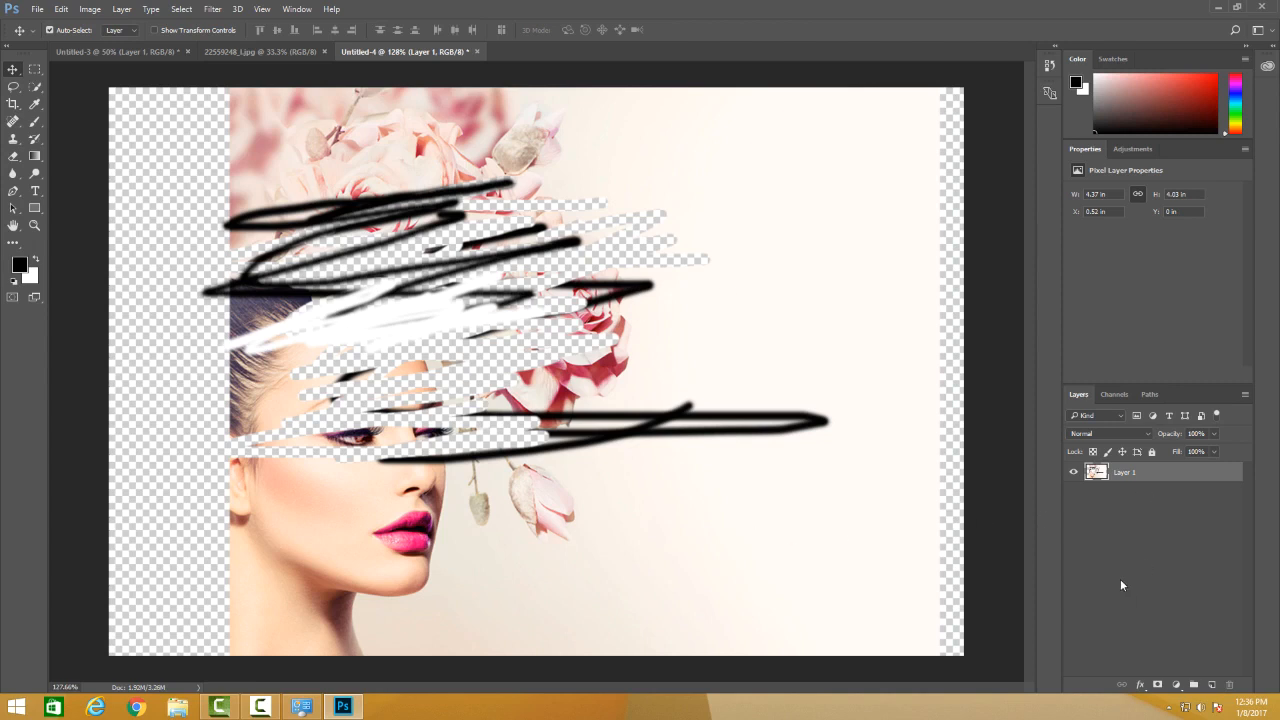
click(1181, 587)
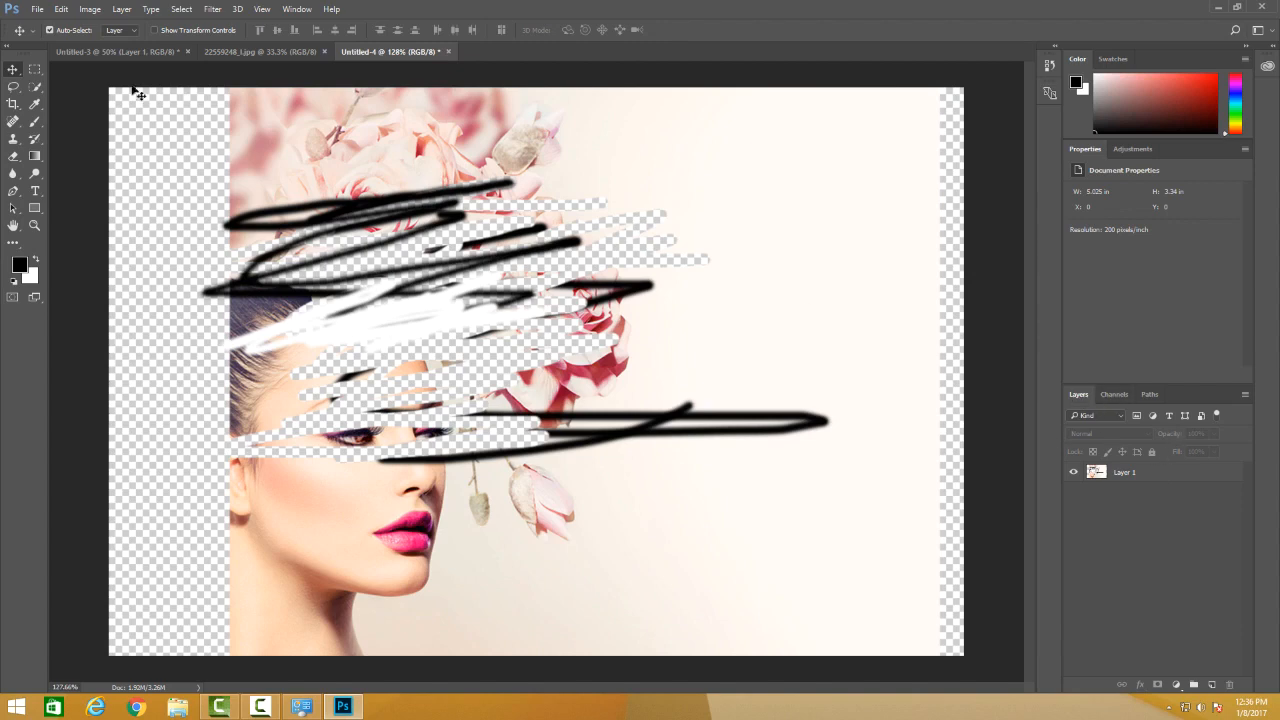
Hide the Layers panel and show it again.
click(296, 9)
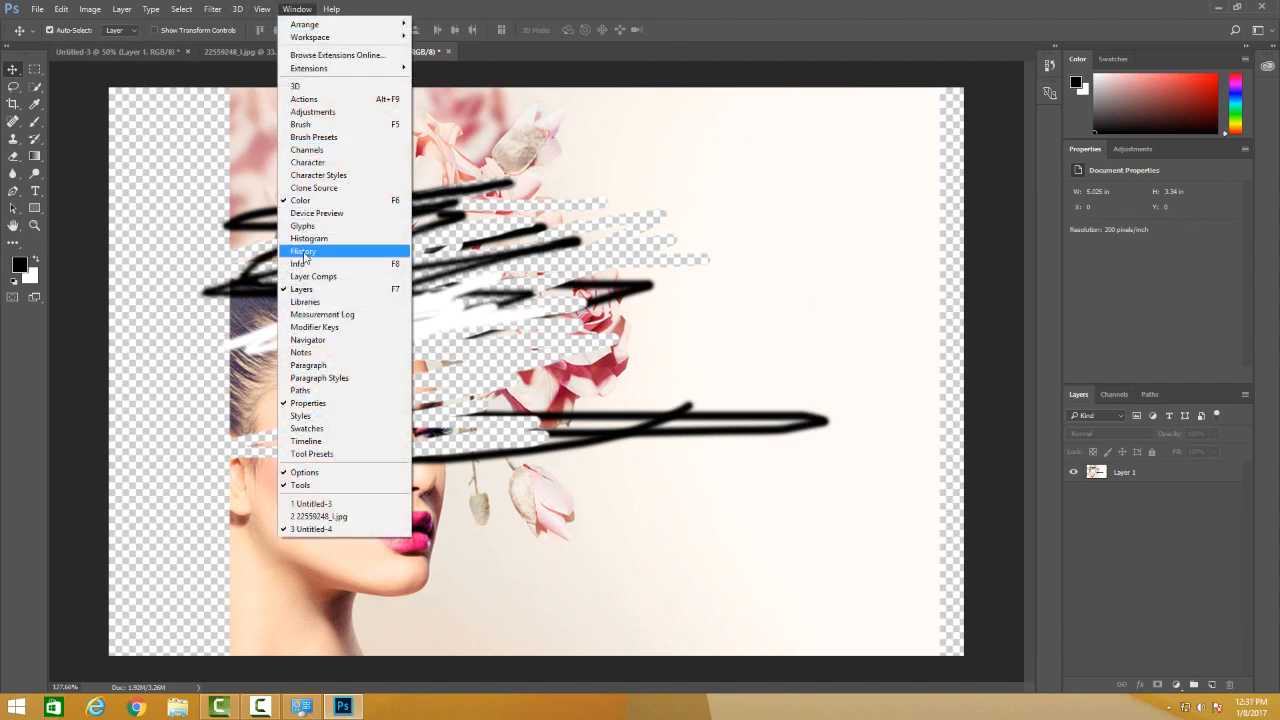
click(302, 289)
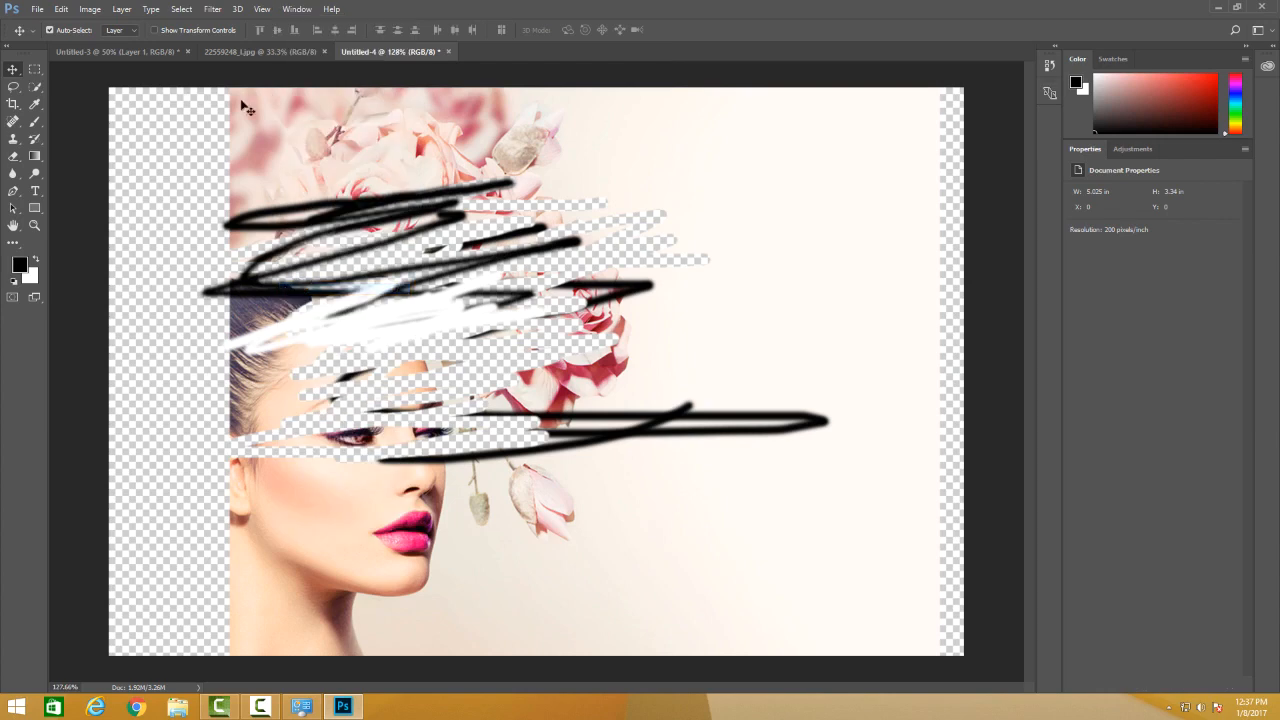
click(296, 9)
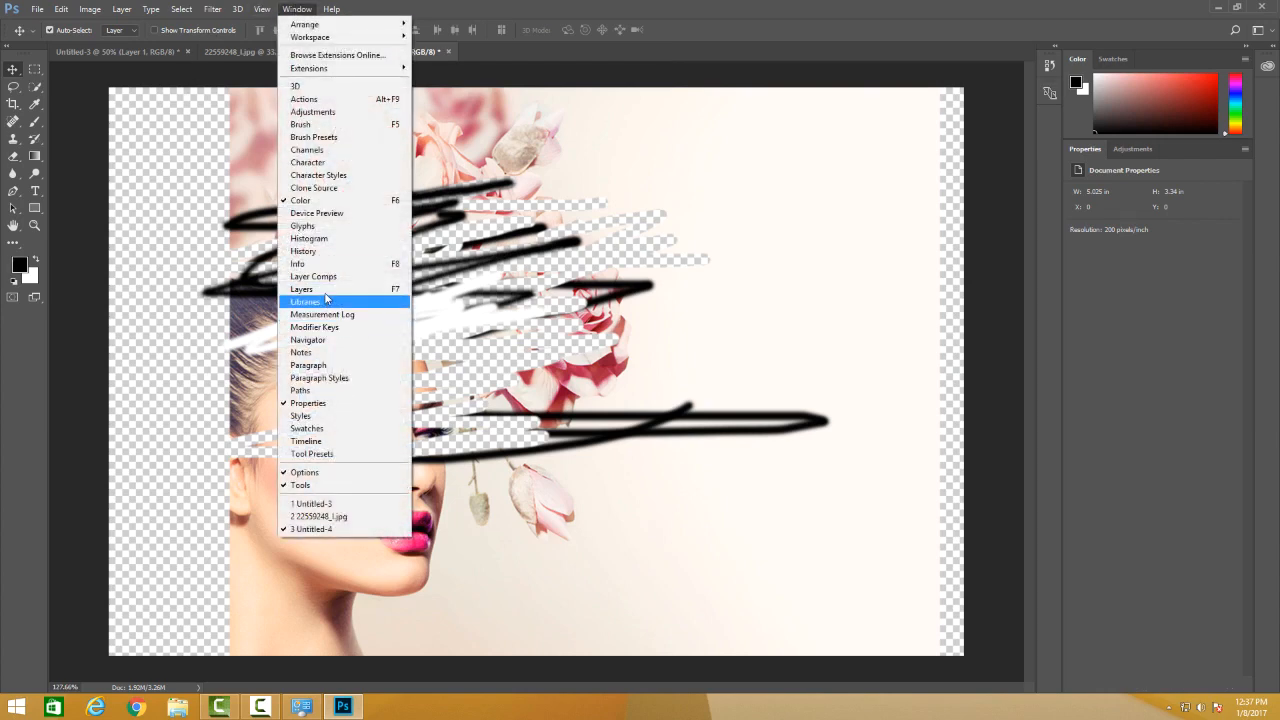
click(322, 290)
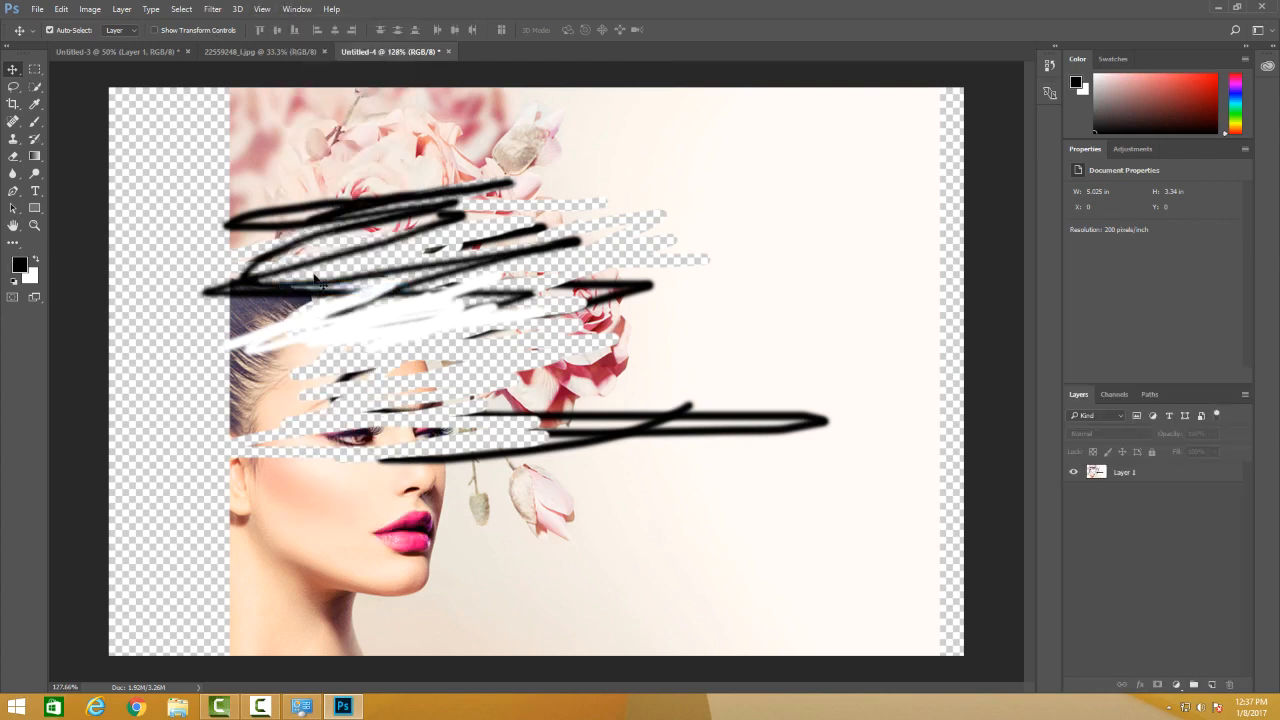
View the document's color channels, followed by its paths.
click(1113, 394)
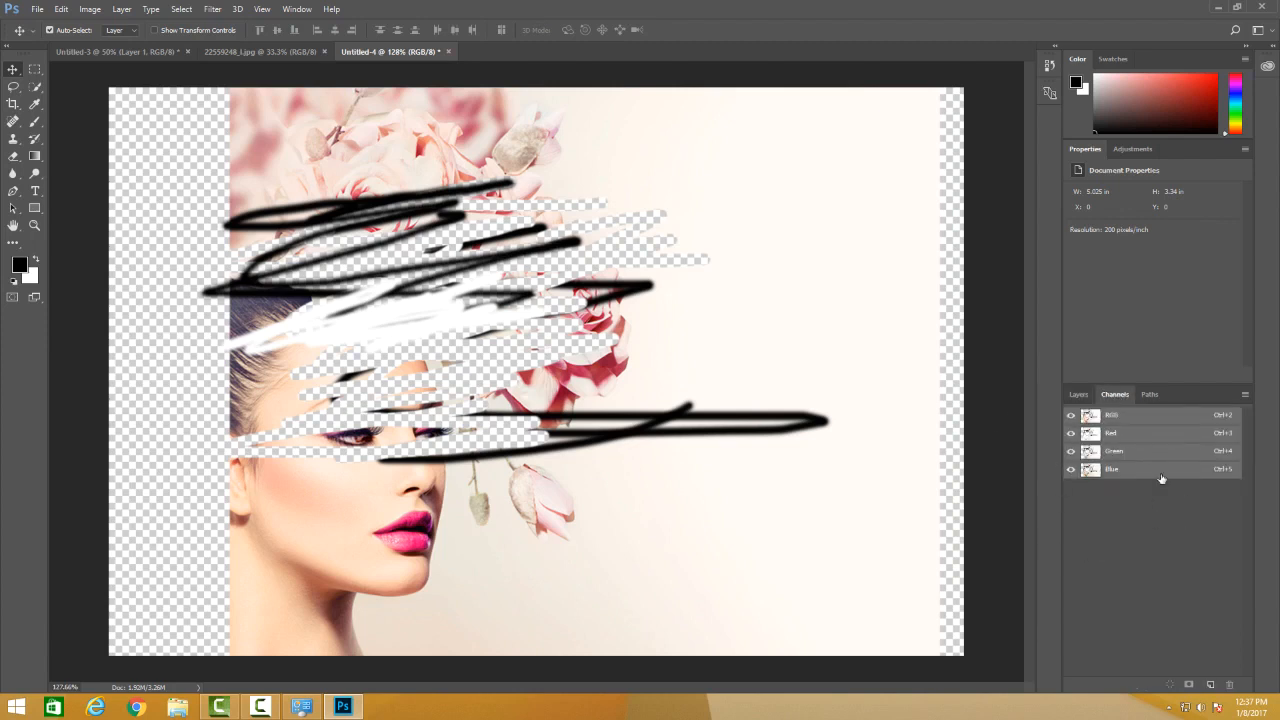
click(1156, 398)
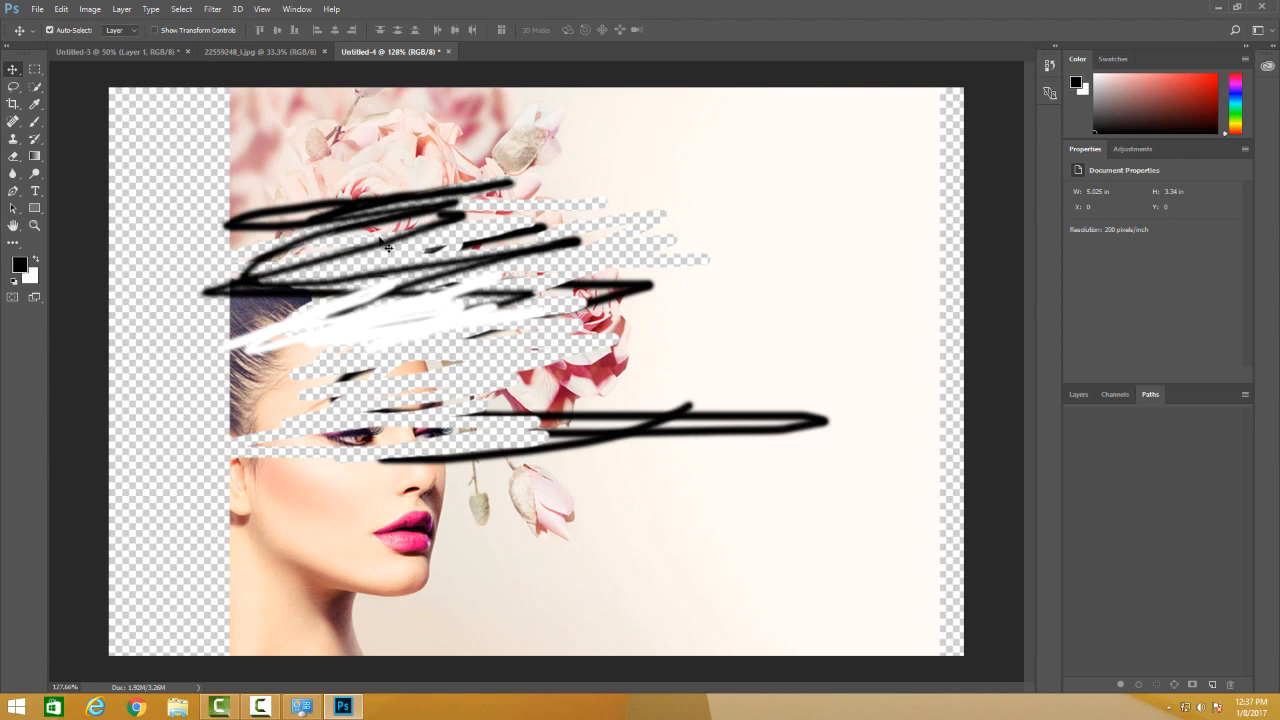
Move Layer 1 down and left, partly off the canvas, and back up, showing the adjustments and picking a brownish-red foreground color in between.
drag(632, 292, 559, 350)
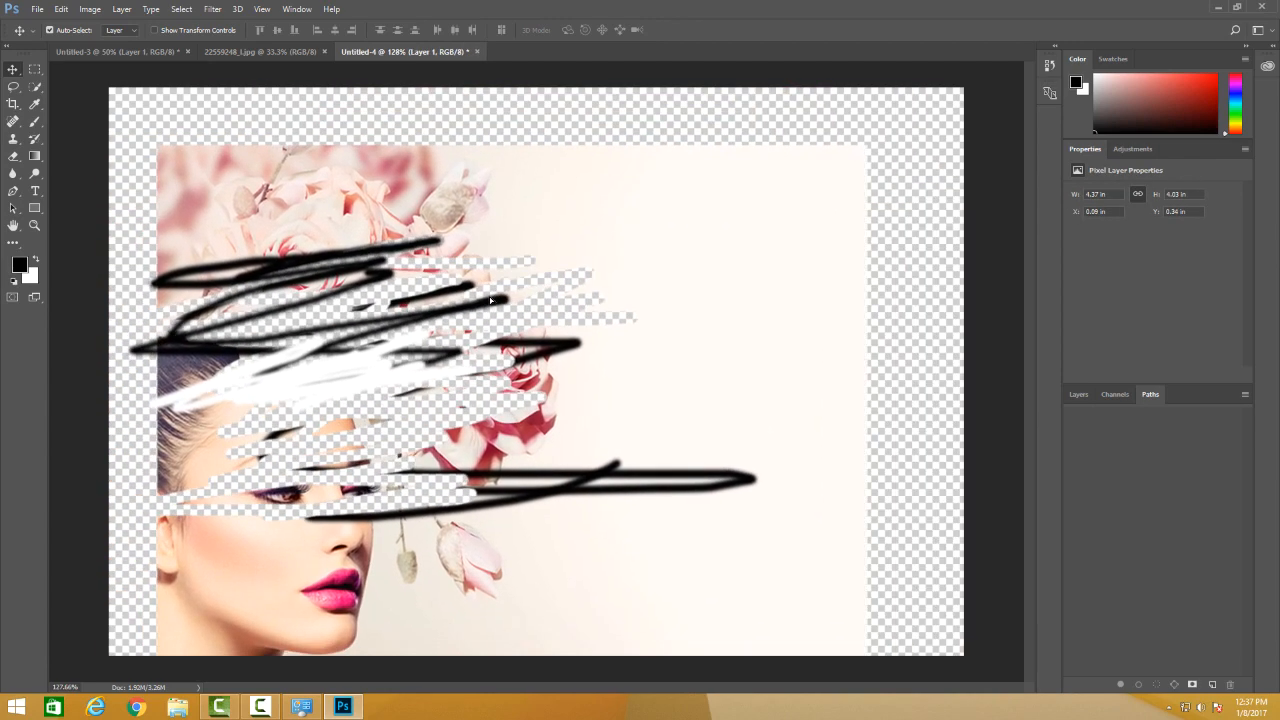
drag(651, 374, 362, 548)
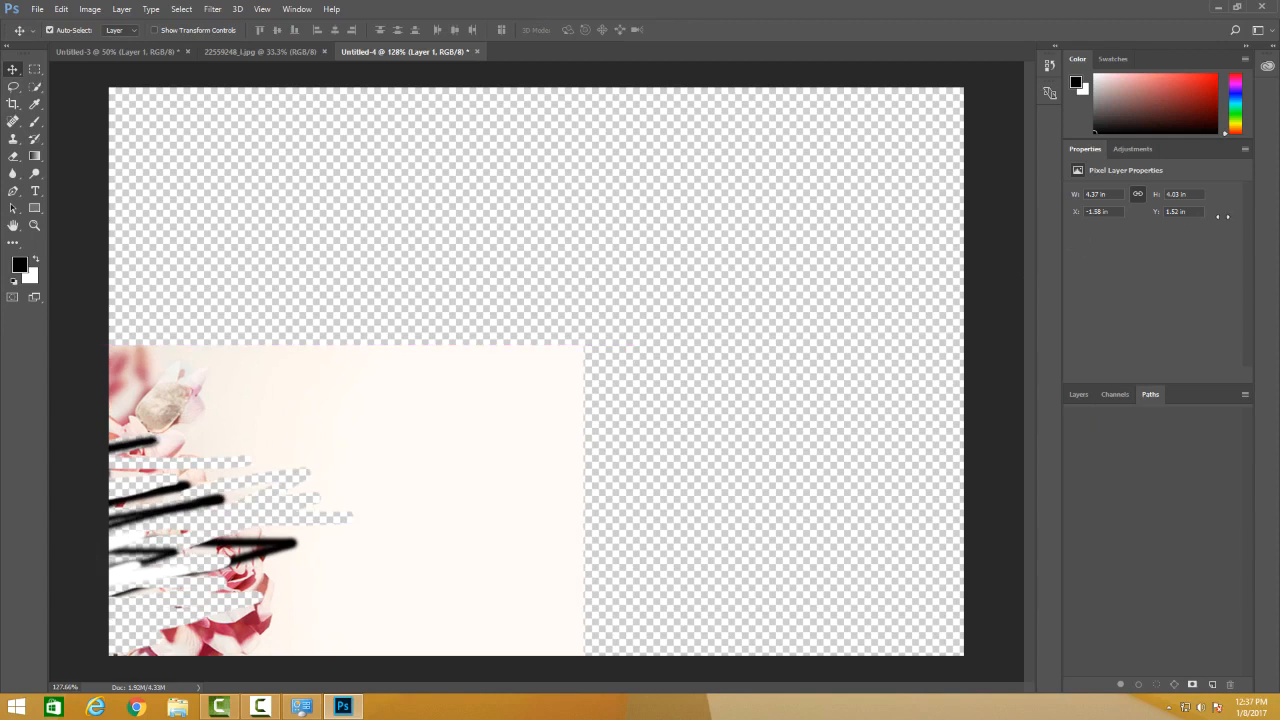
click(1124, 149)
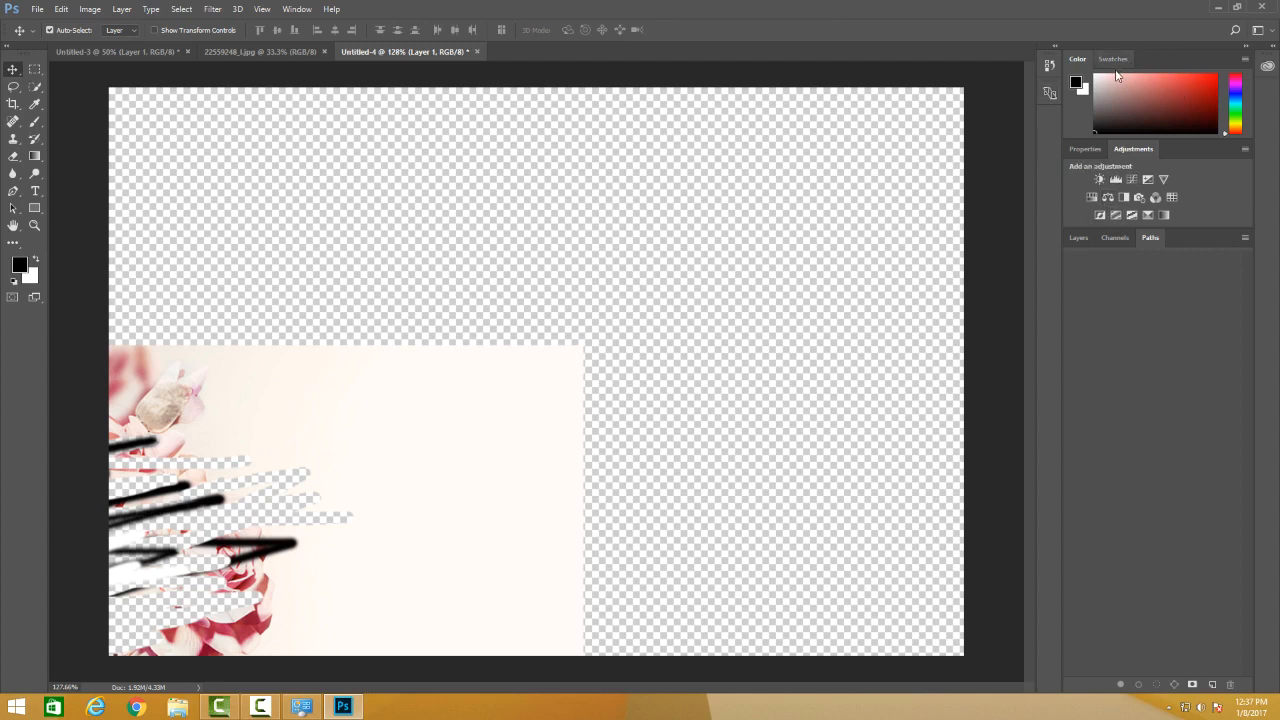
click(1149, 110)
drag(443, 421, 705, 279)
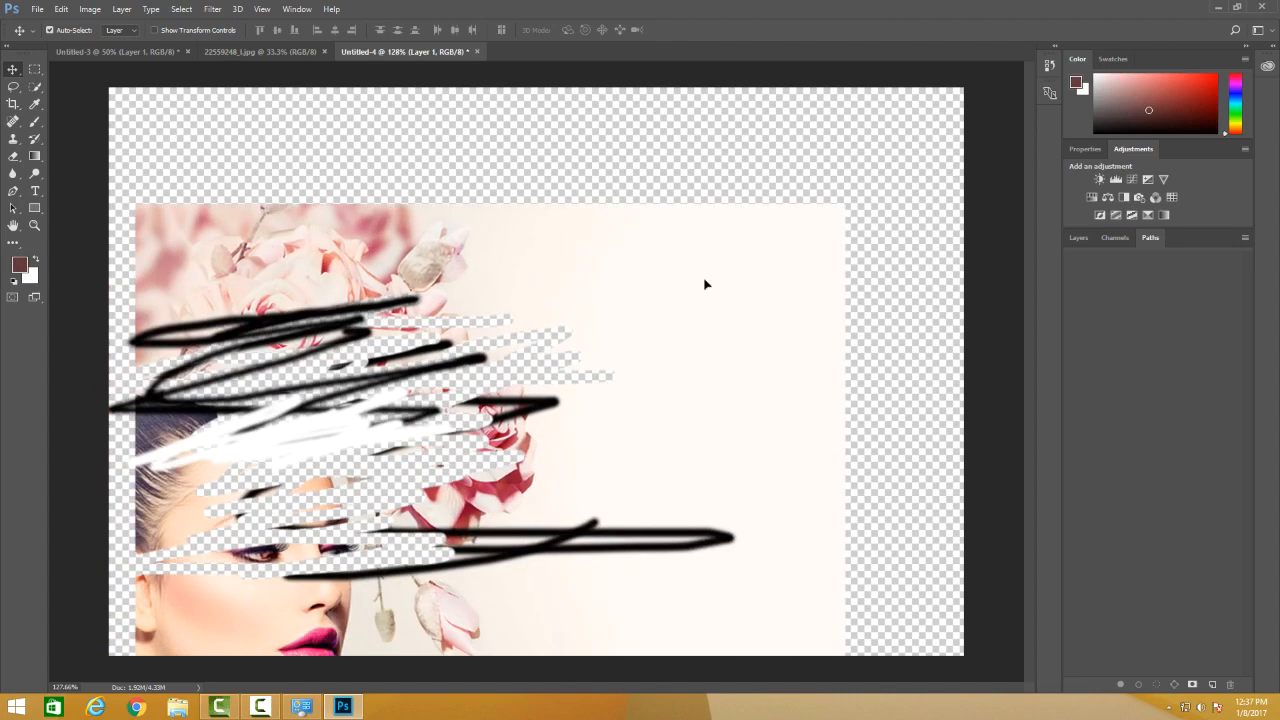
Brush brownish-red scribbles over the flowers on Layer 1, and dark red strokes just to the right of them.
click(35, 121)
mouse_move(220, 290)
mouse_down()
mouse_move(362, 292)
mouse_move(300, 425)
mouse_move(285, 311)
mouse_move(220, 305)
mouse_up()
click(1206, 103)
mouse_move(608, 366)
mouse_down()
mouse_move(567, 367)
mouse_move(514, 428)
mouse_move(565, 457)
mouse_up()
Brush dark green strokes on the pale area beside the flowers, and salmon-pink scribbles over the brown ones using a color from the swatches.
click(1238, 119)
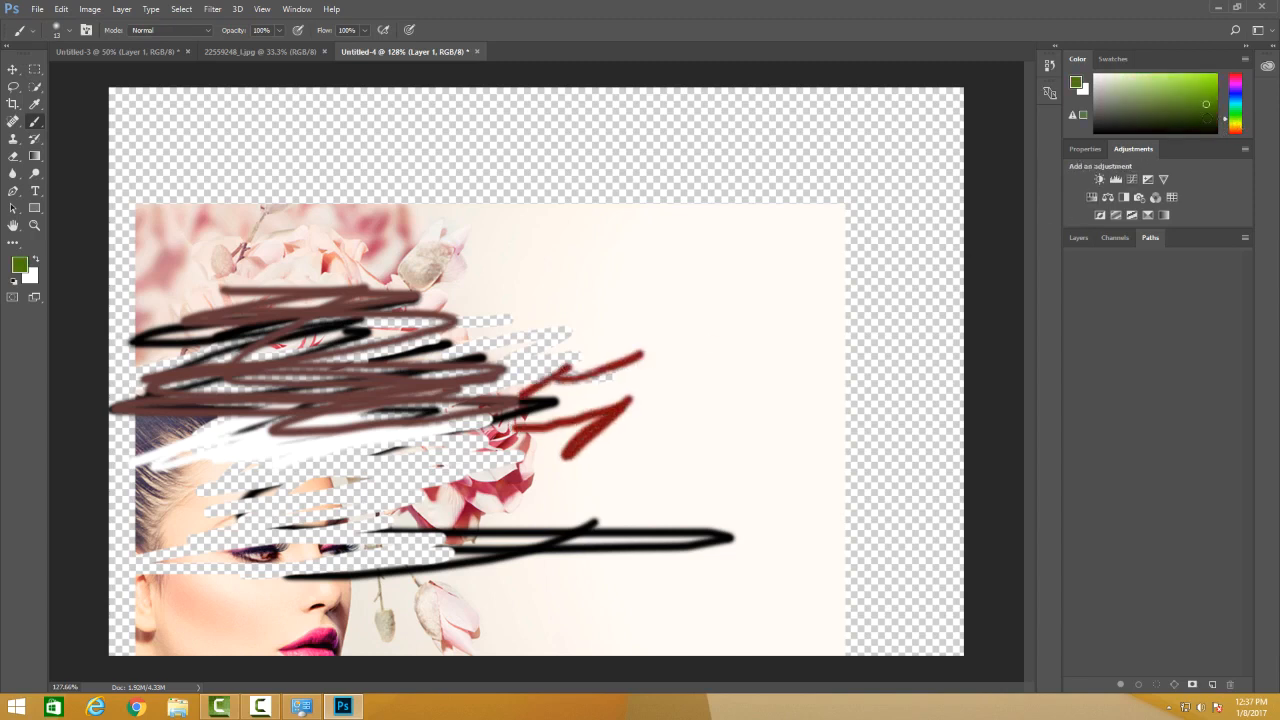
click(1180, 111)
mouse_move(762, 302)
mouse_down()
mouse_move(617, 289)
mouse_move(568, 300)
mouse_up()
click(1116, 60)
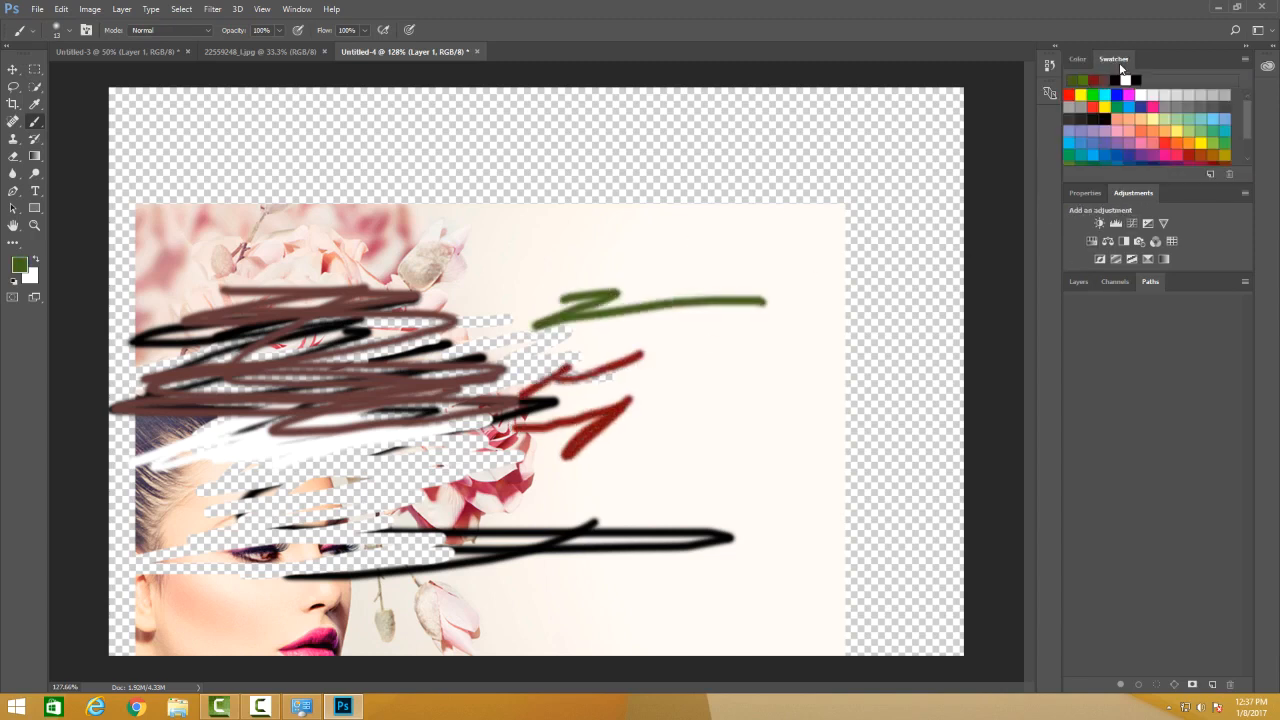
drag(559, 440, 588, 388)
click(1134, 135)
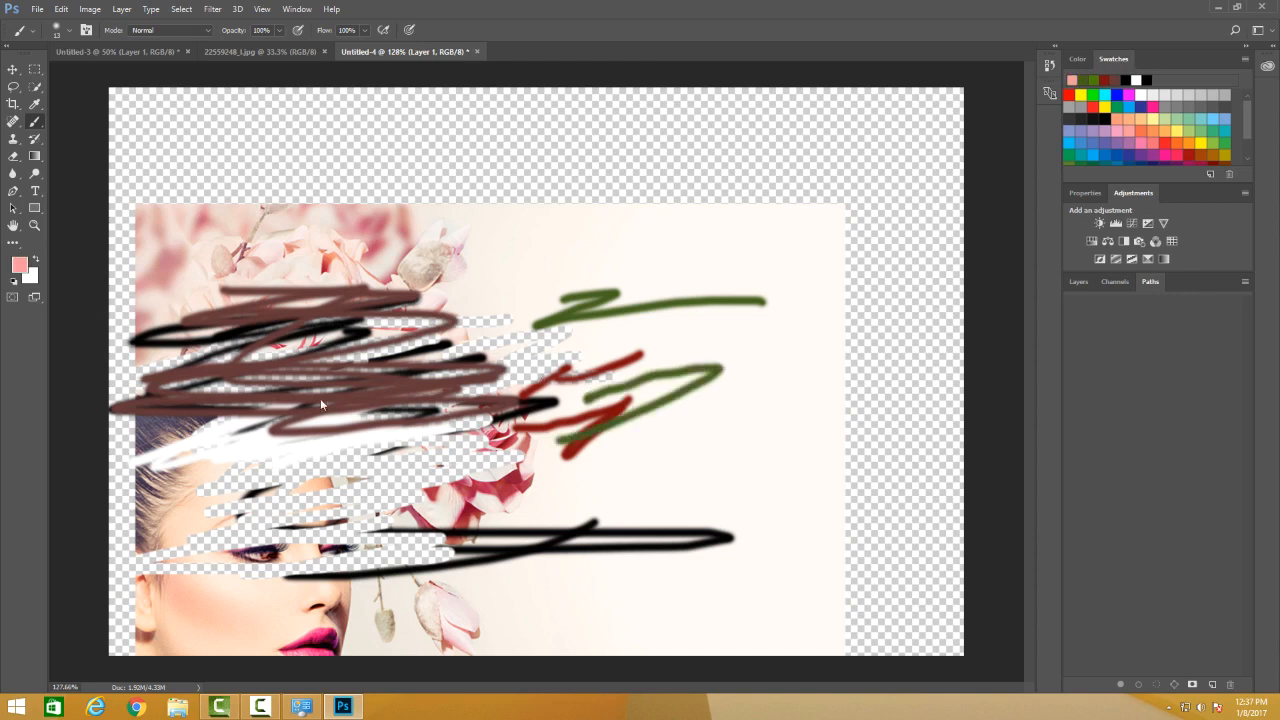
mouse_move(370, 385)
mouse_down()
mouse_move(347, 429)
mouse_move(490, 410)
mouse_move(502, 422)
mouse_up()
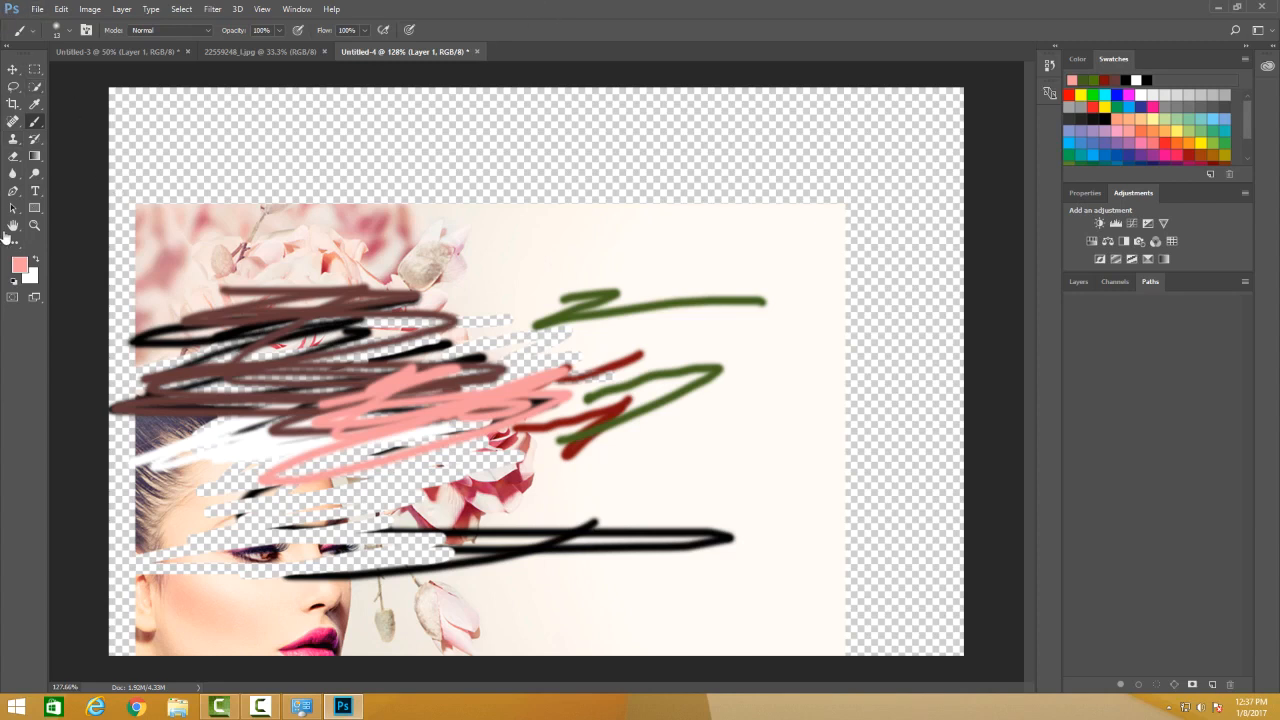
Look at the options of the Lasso and Crop tools, and browse the Color, Swatches and Layers panels.
click(12, 86)
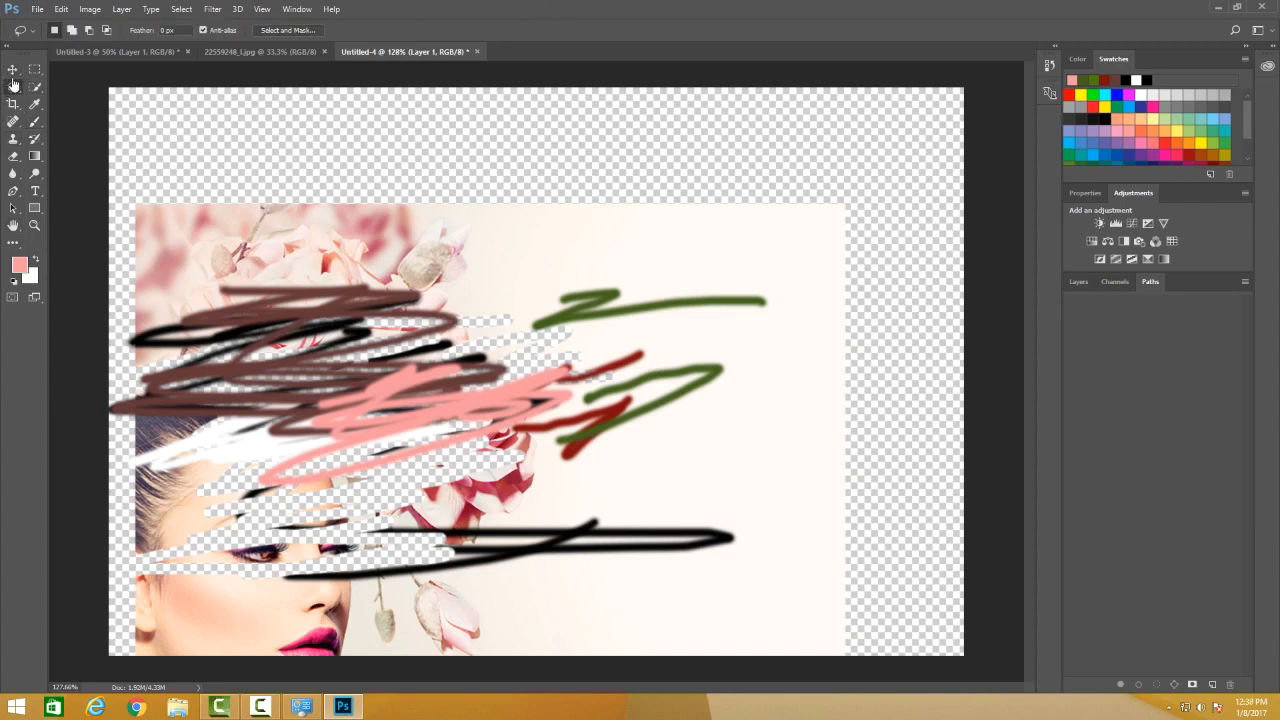
click(13, 104)
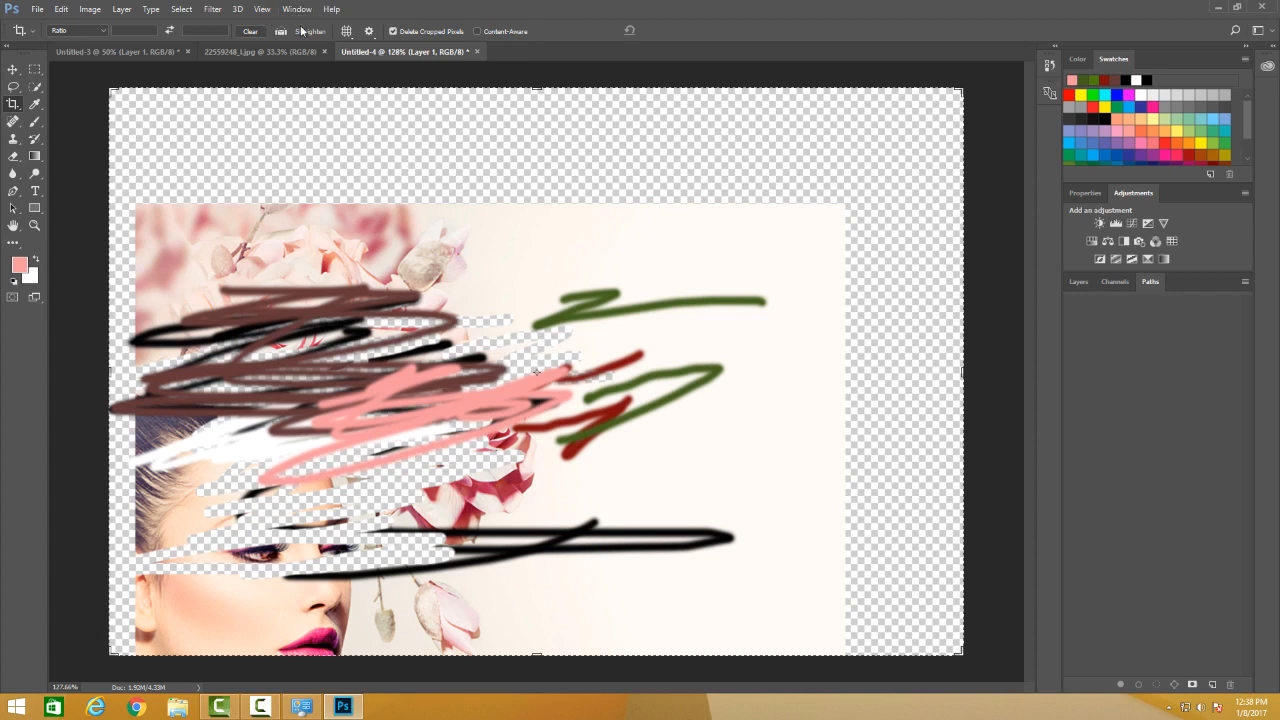
click(1077, 59)
click(1112, 59)
click(1078, 281)
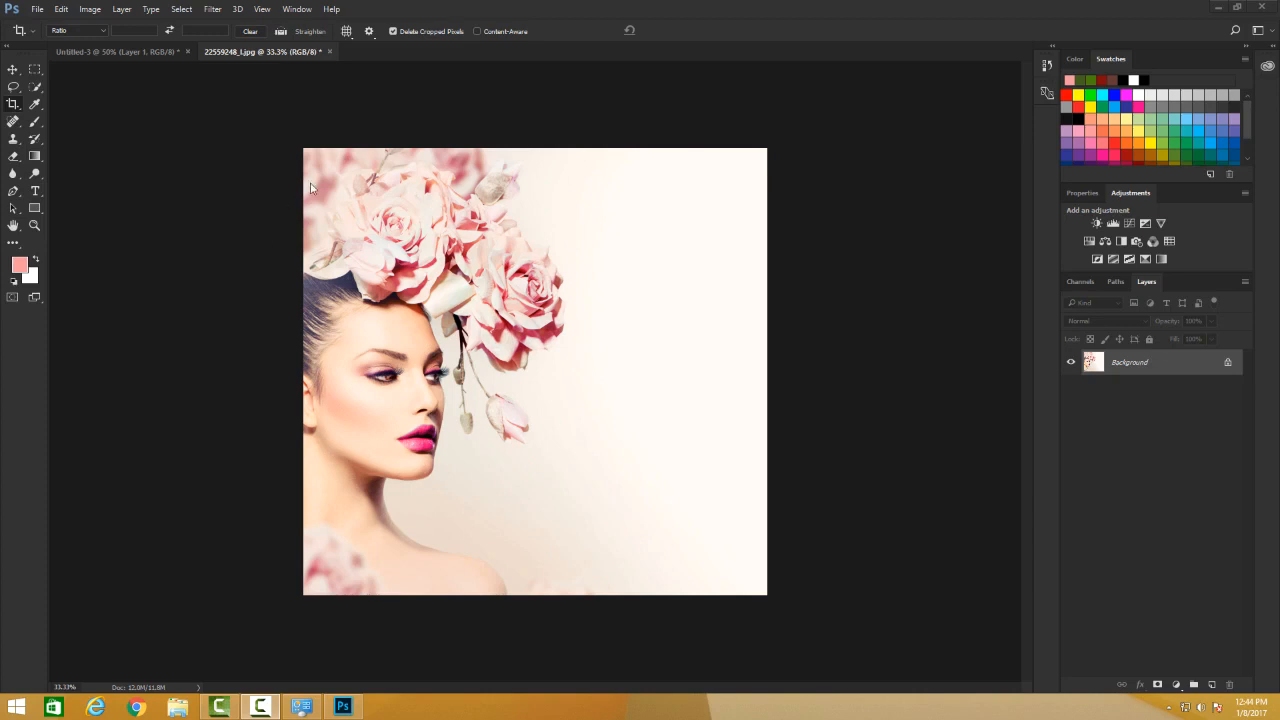
Cycle repeatedly through the standard and full screen modes for the portrait image, ending in full screen with the menu bar.
key(f)
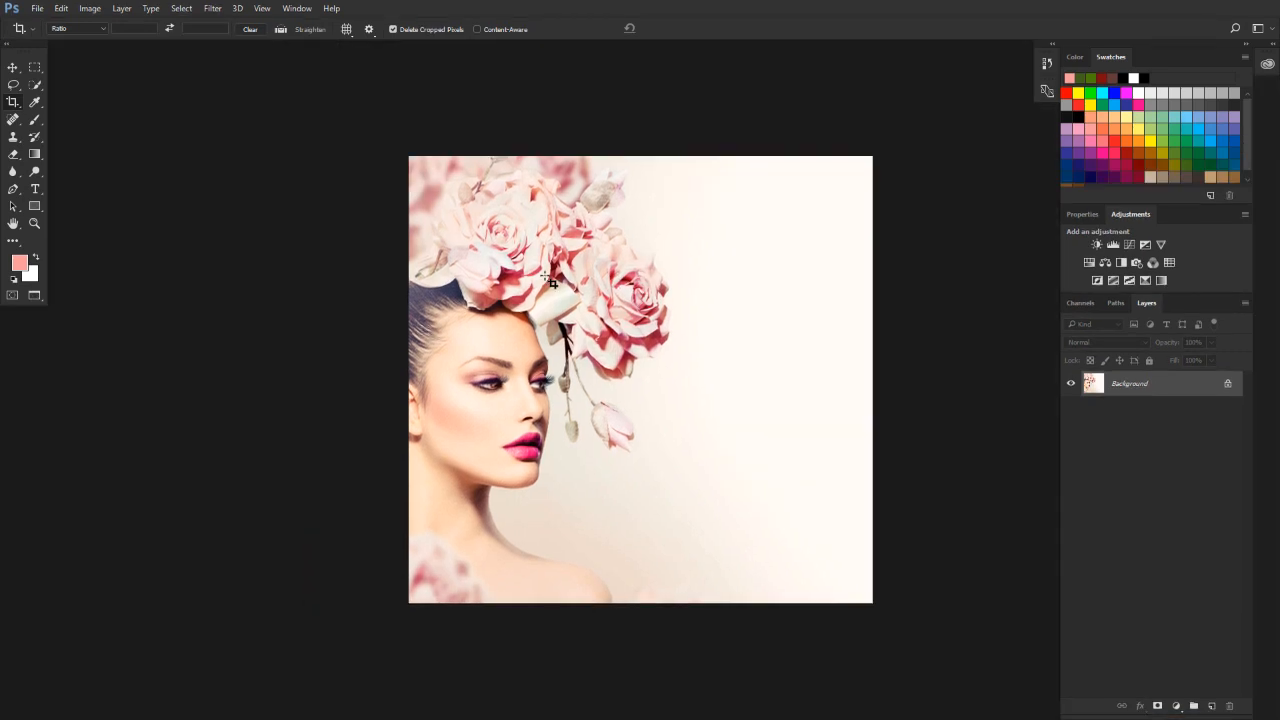
key(f)
key(f)
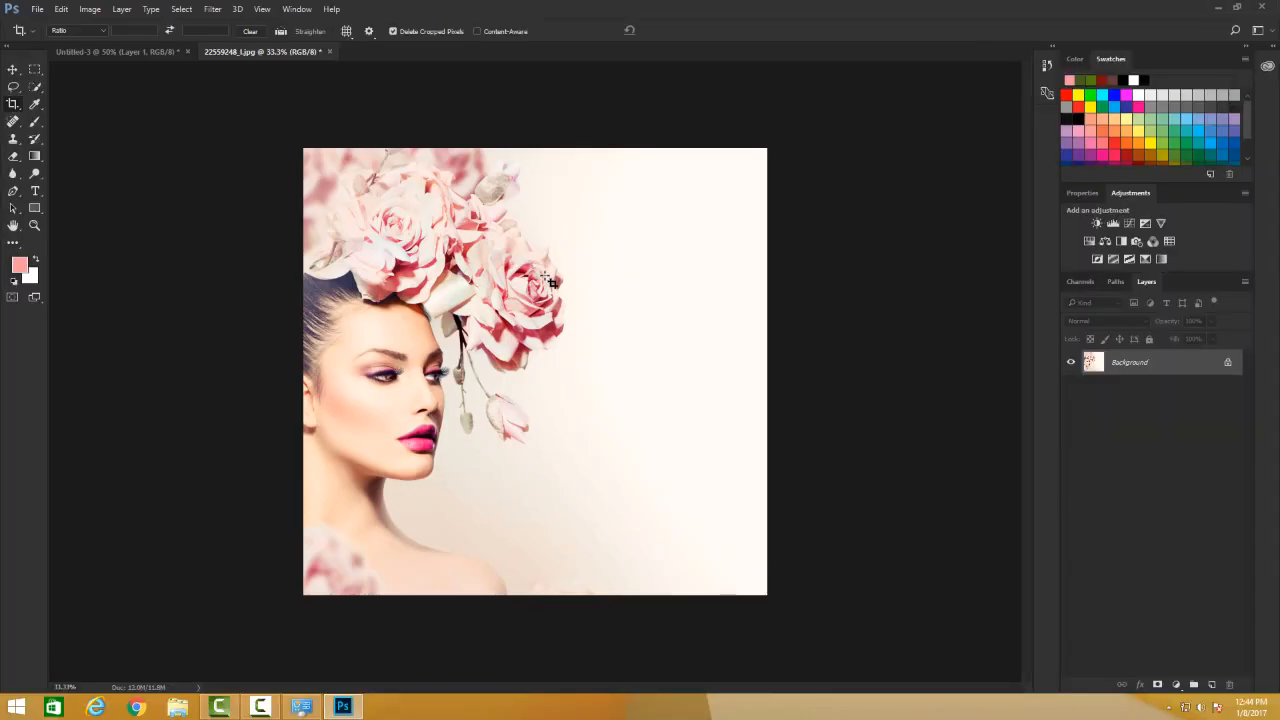
key(f)
key(f)
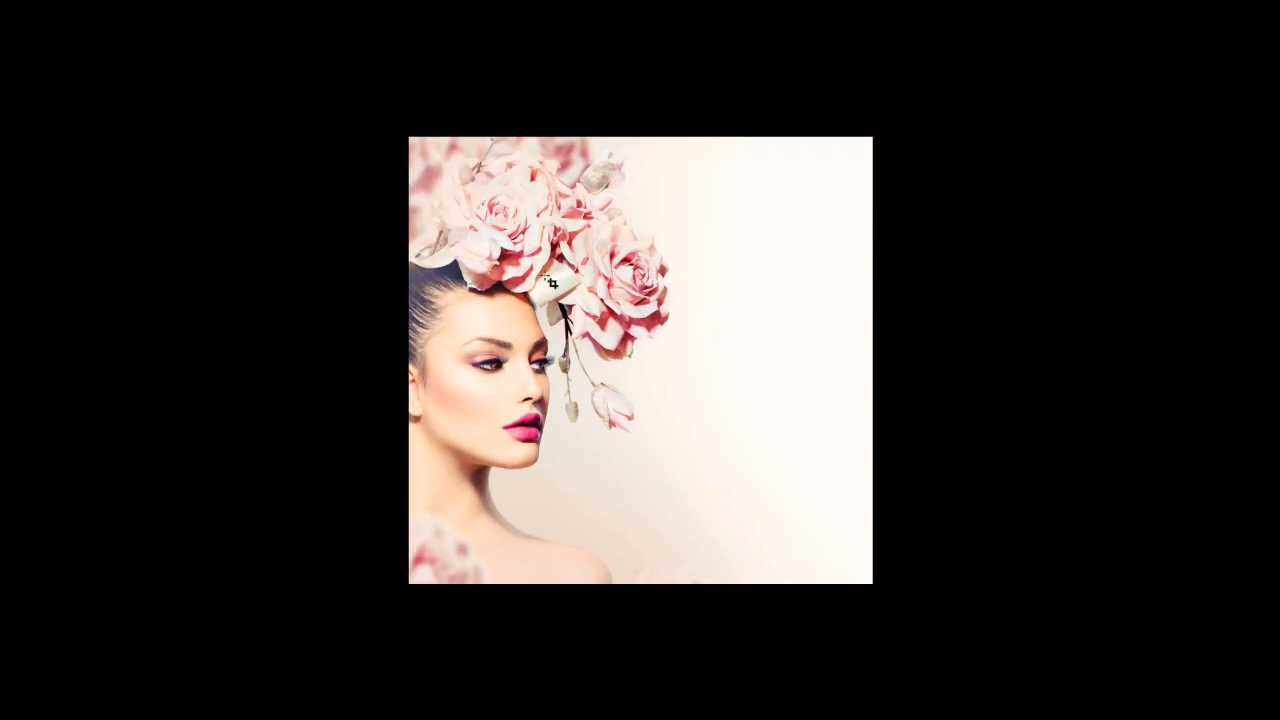
key(f)
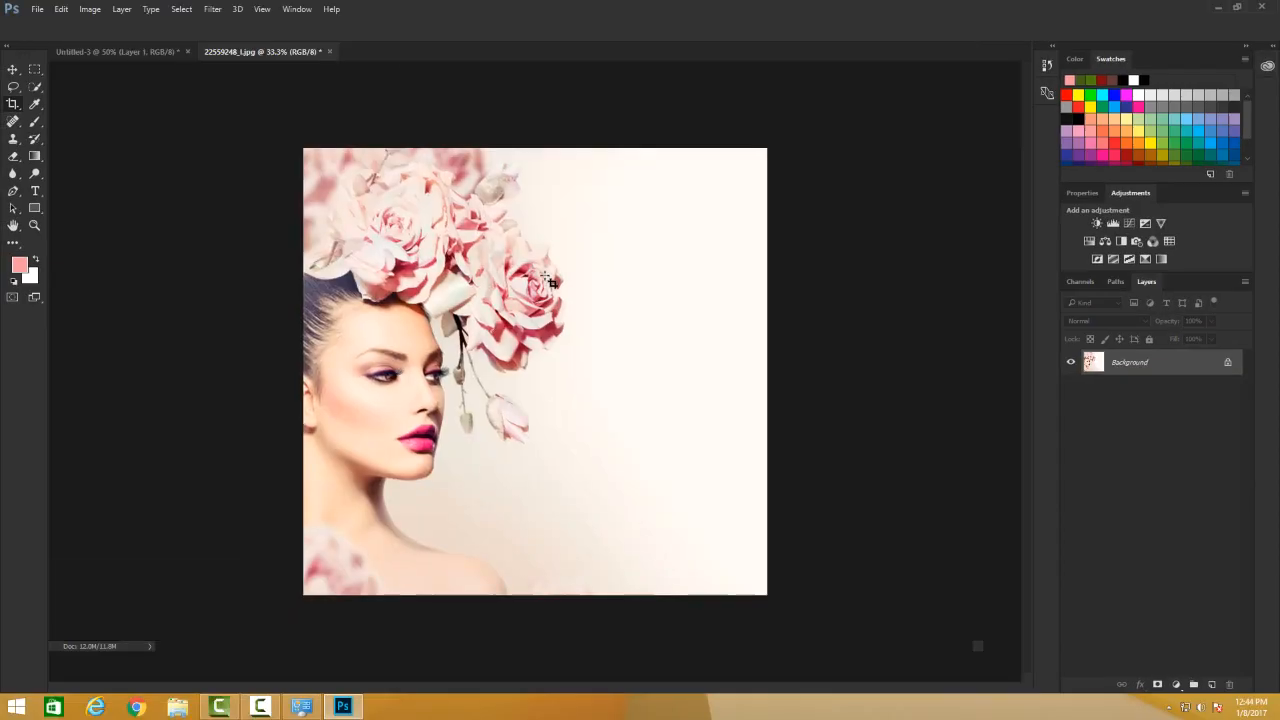
key(f)
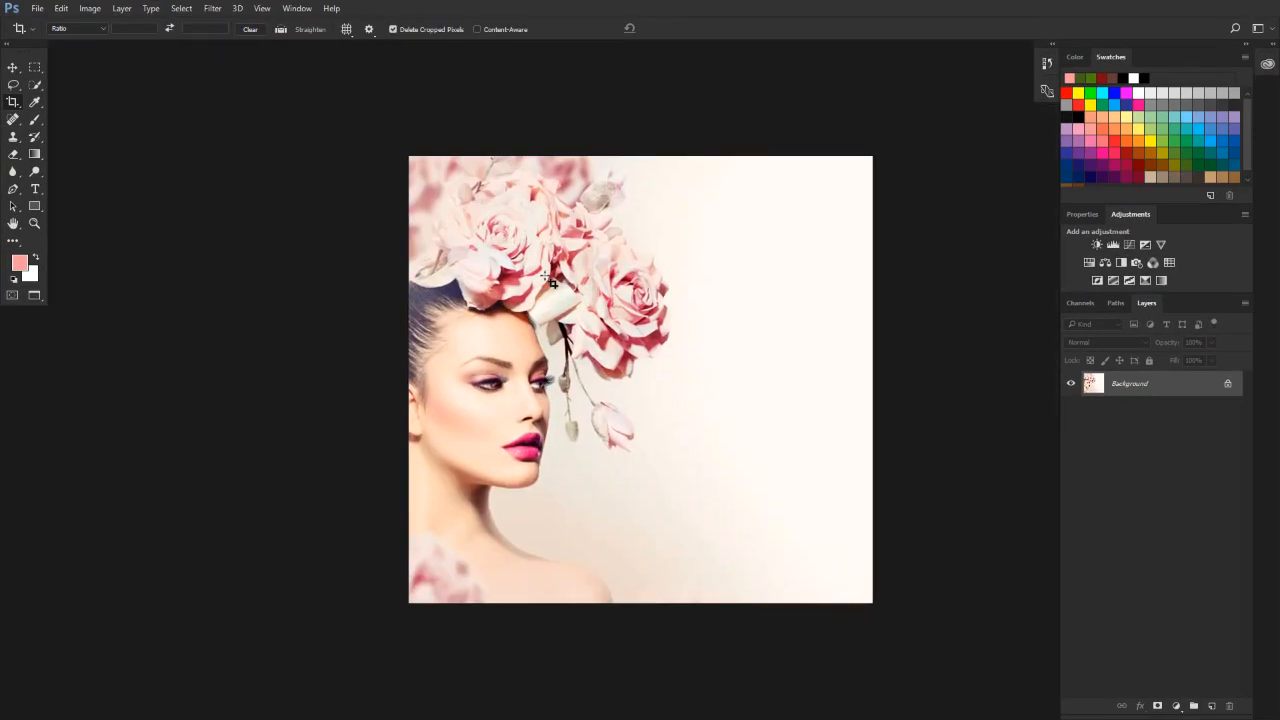
key(f)
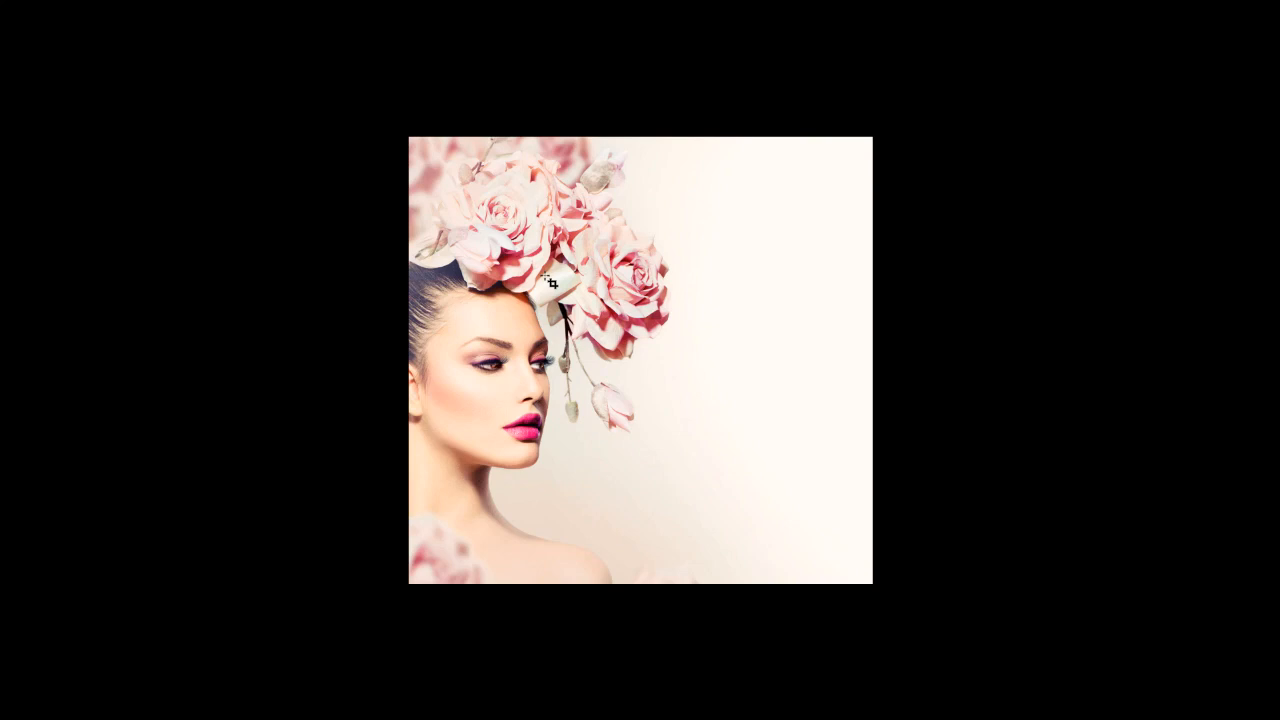
key(f)
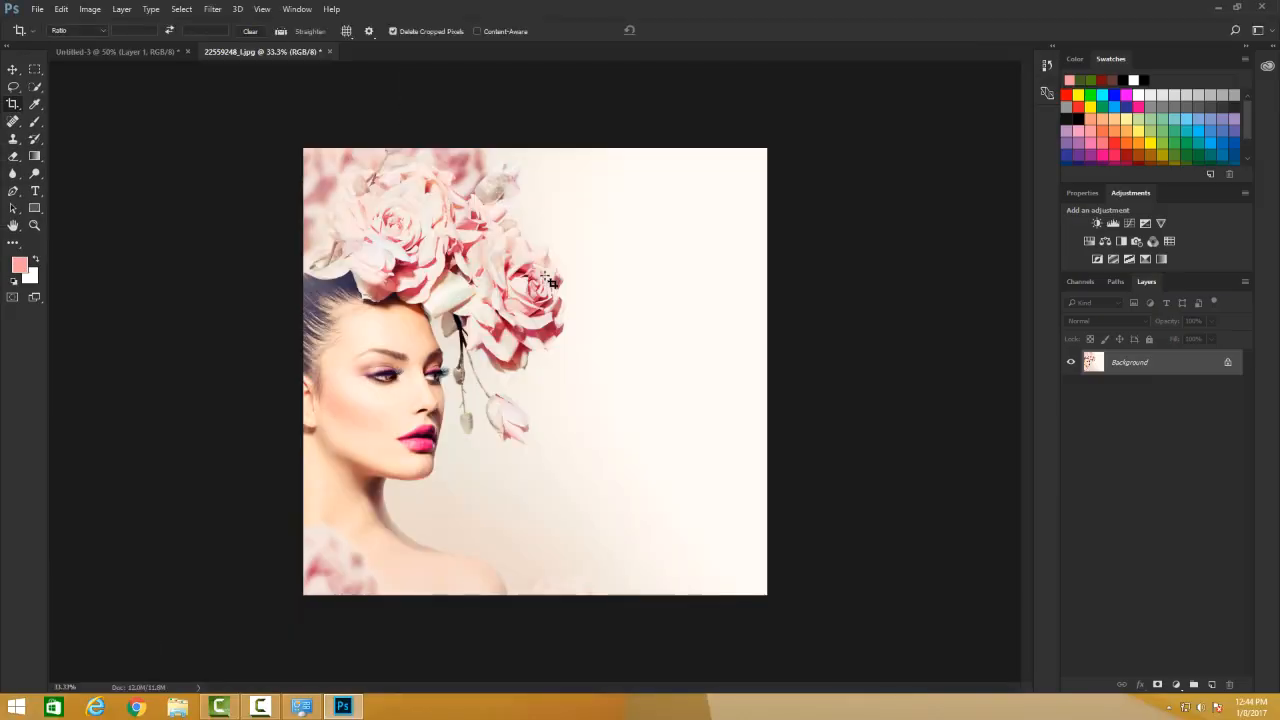
key(f)
key(f)
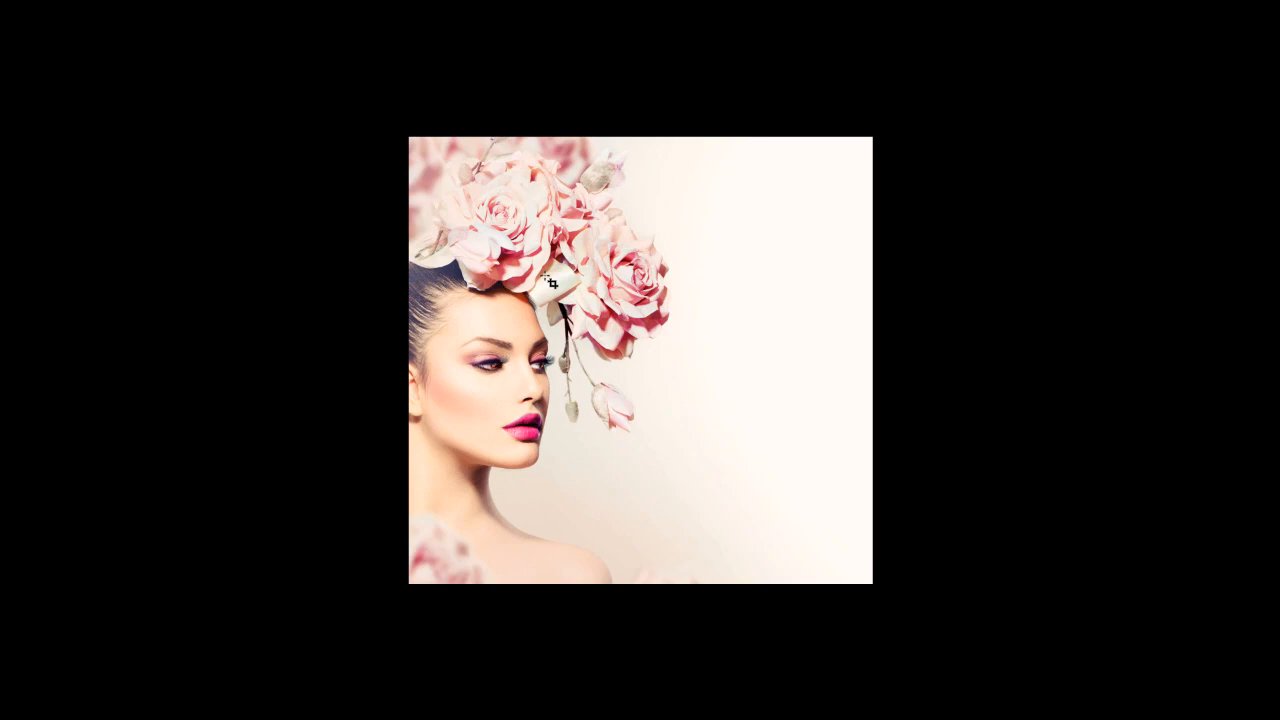
key(f)
key(f)
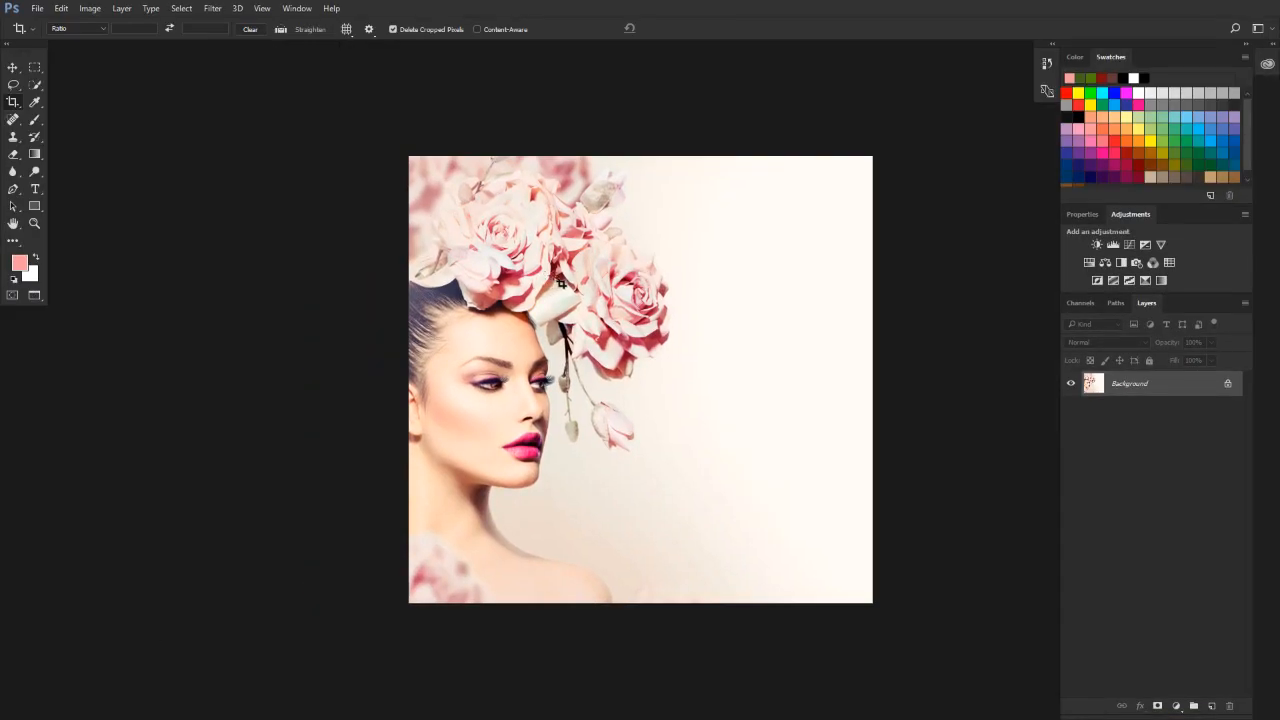
Switch the toolbar to a single column and back to two columns.
click(8, 46)
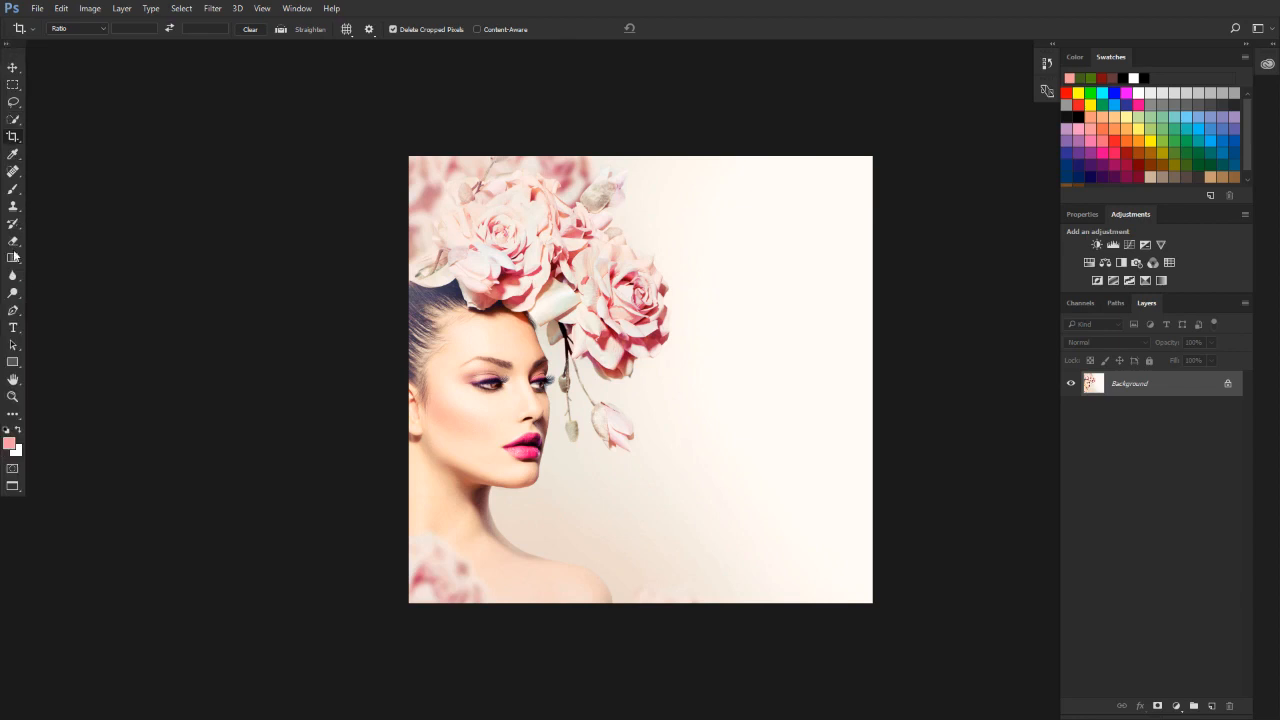
click(6, 47)
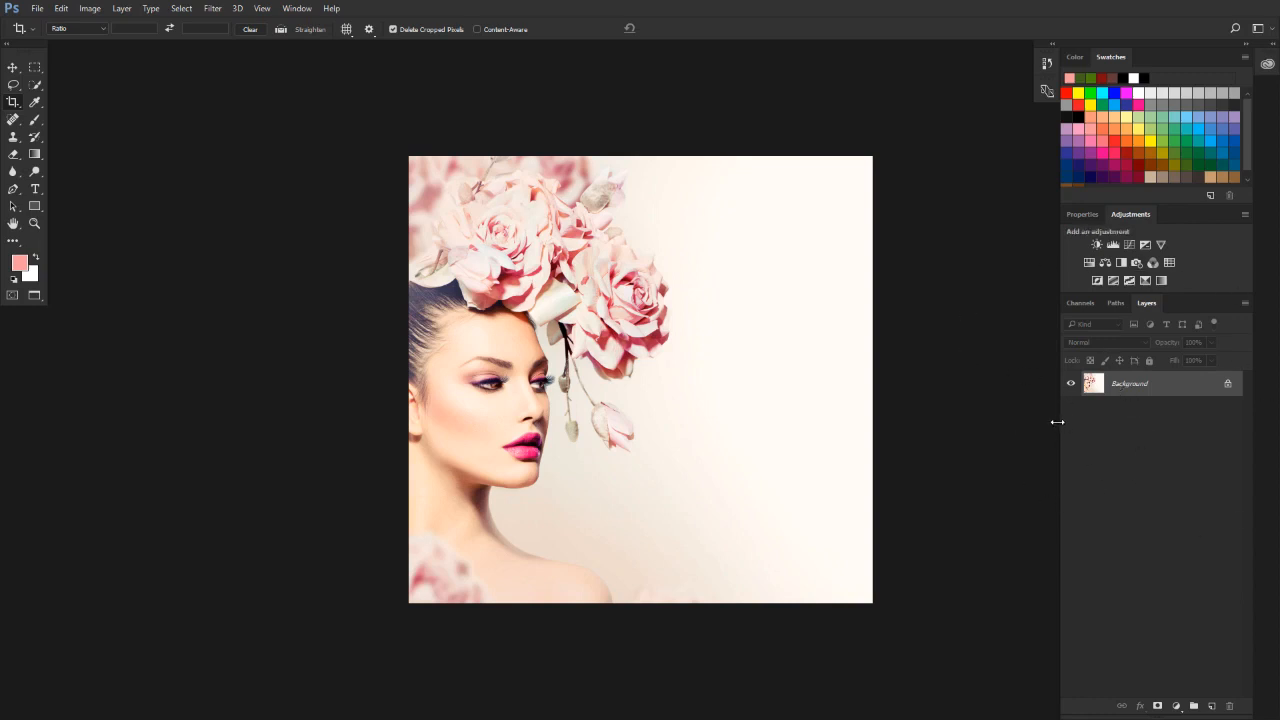
Widen the panel dock slightly, and float the Layers panel over the image, lengthen it and dock it between Channels and Paths.
mouse_move(1057, 422)
mouse_down()
mouse_move(823, 408)
mouse_move(1070, 438)
mouse_move(857, 429)
mouse_move(1041, 441)
mouse_up()
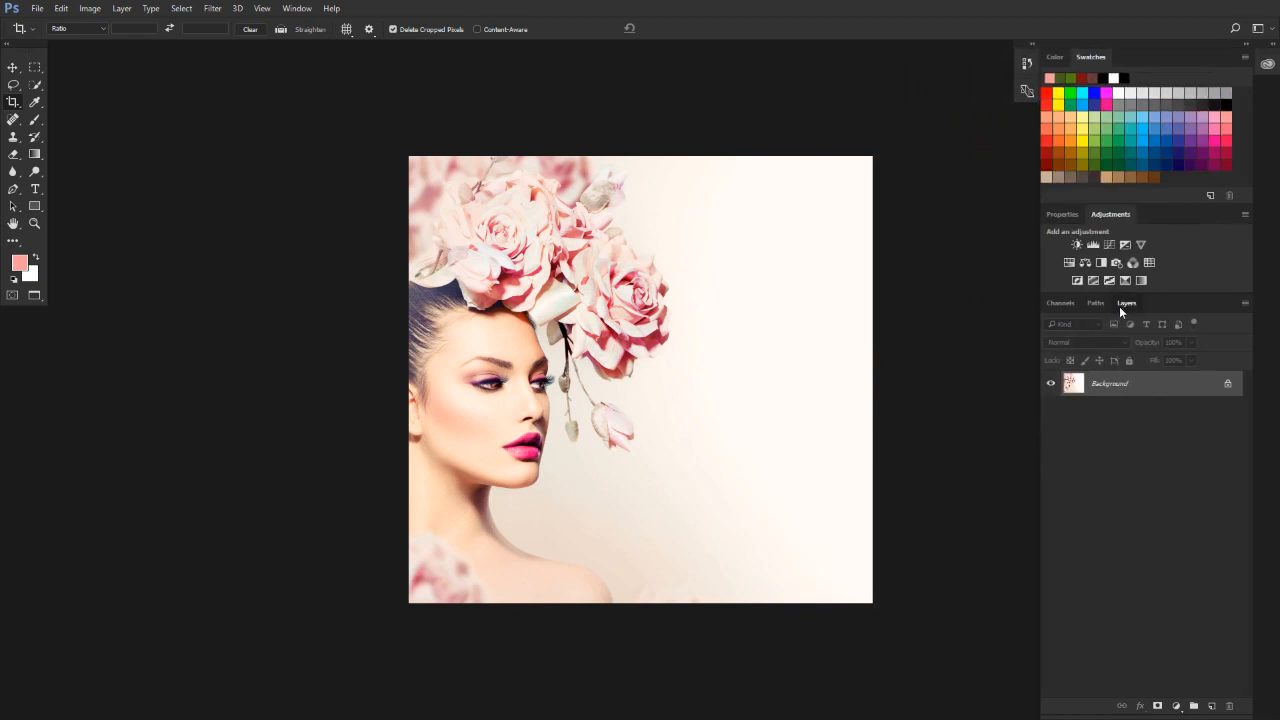
drag(1120, 305, 740, 288)
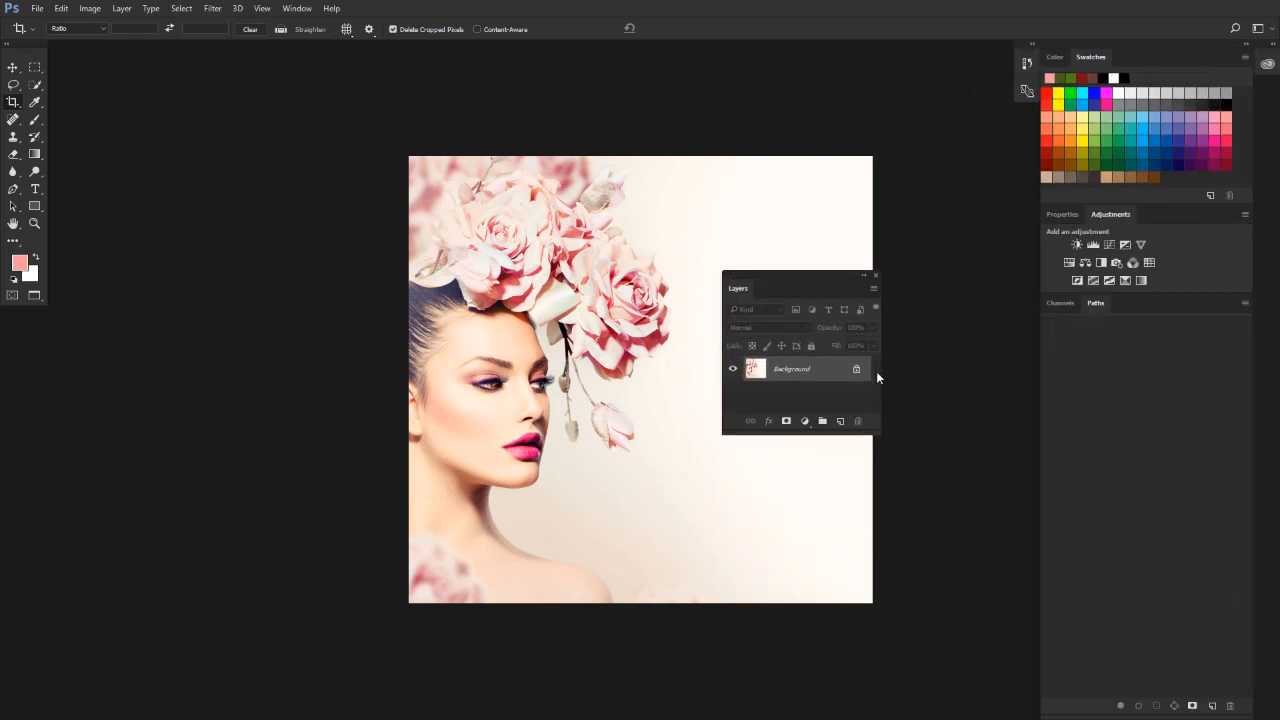
drag(814, 434, 773, 606)
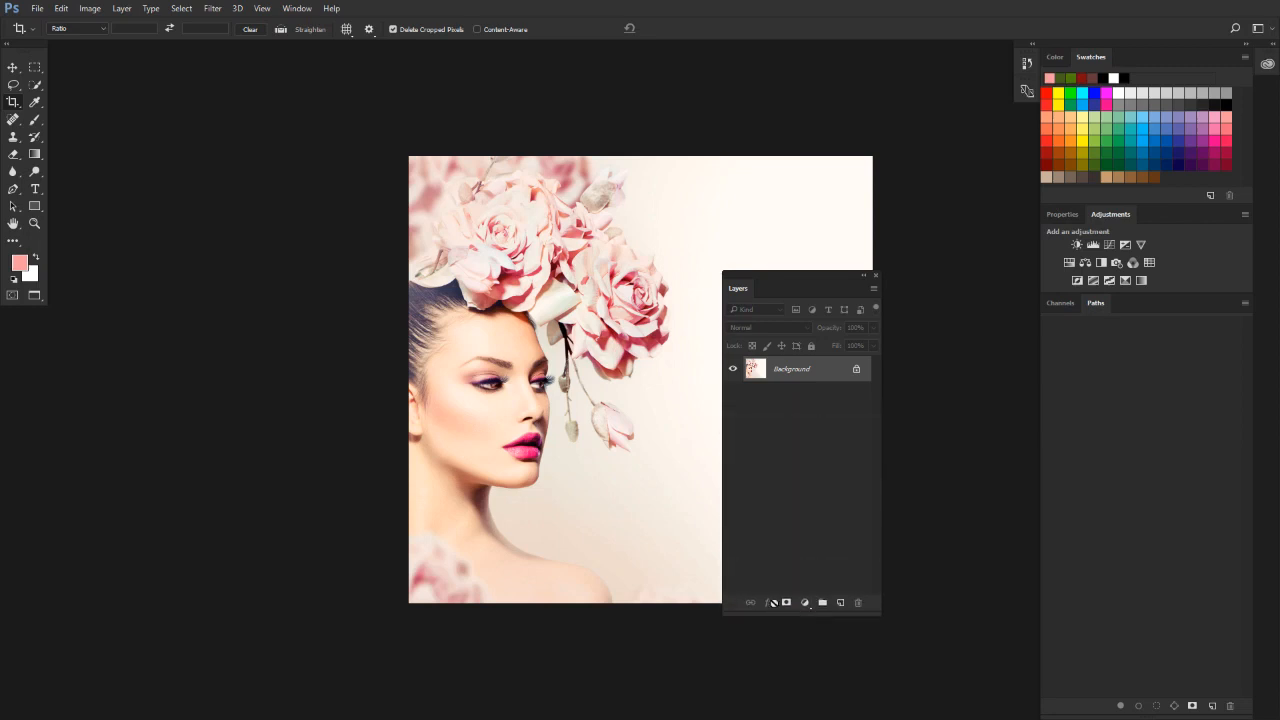
drag(765, 286, 1062, 298)
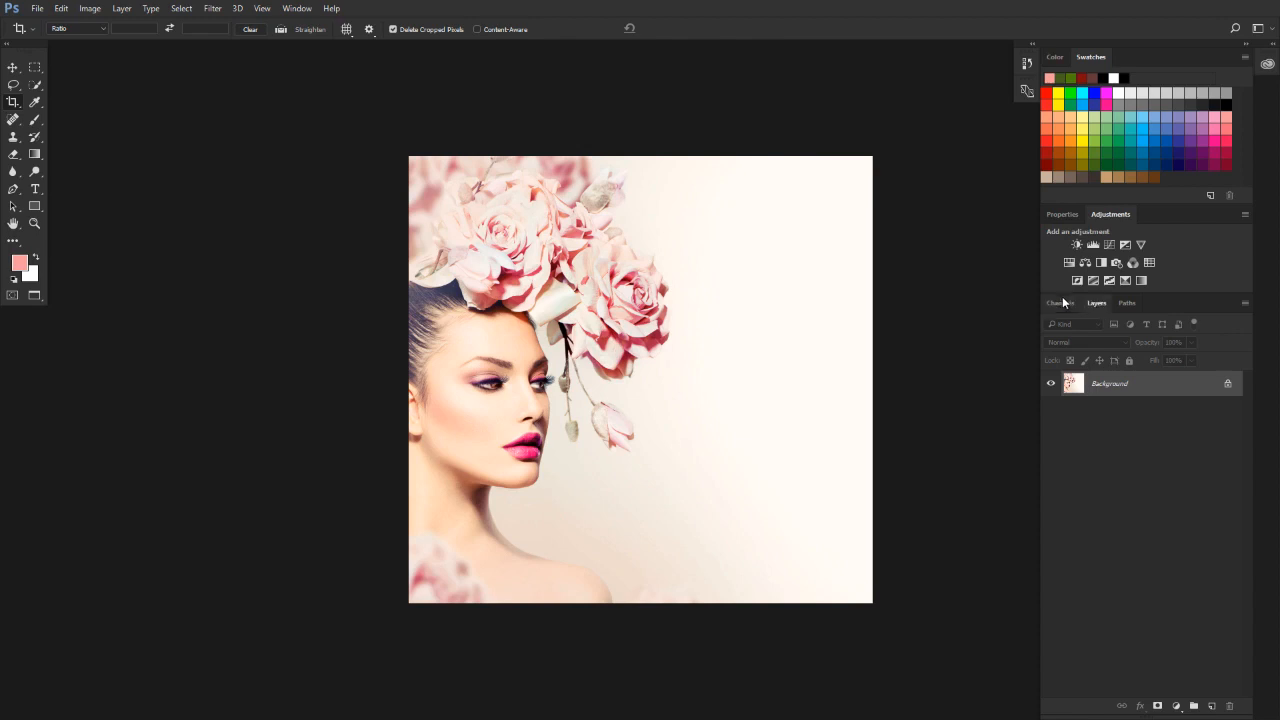
Collapse the main panel dock to icons with labels and expand it again.
click(1249, 46)
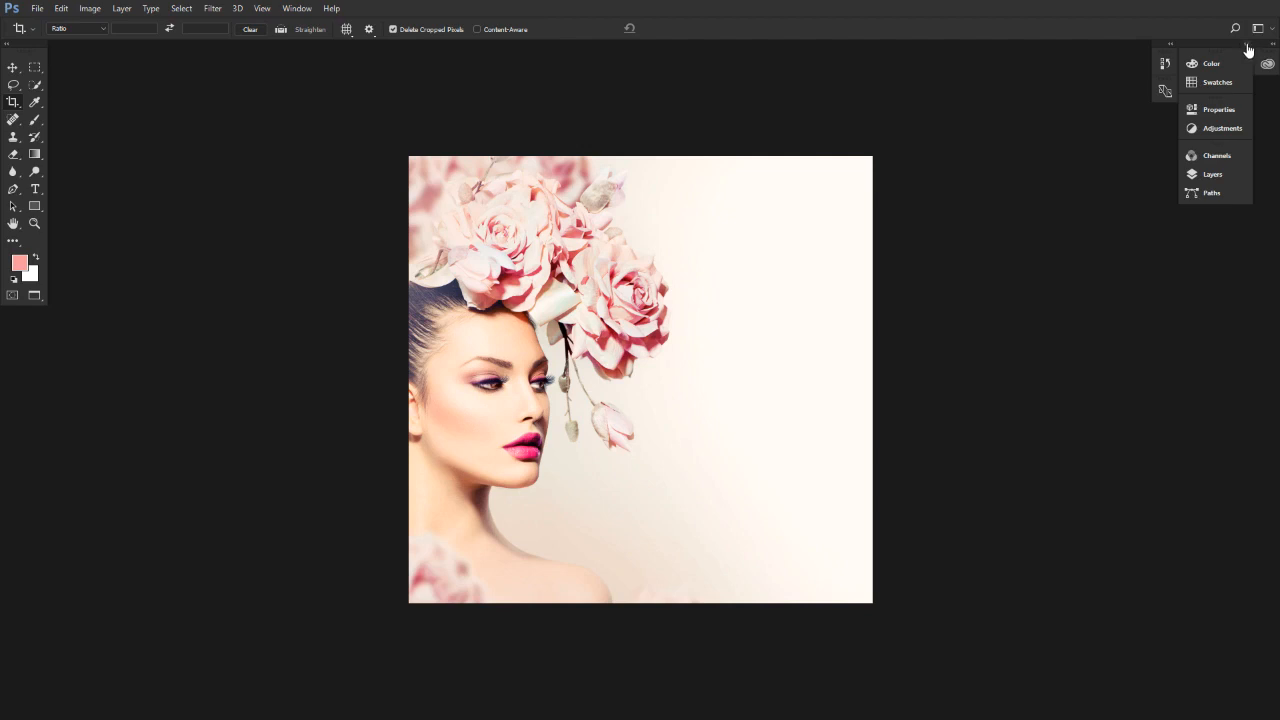
click(1249, 47)
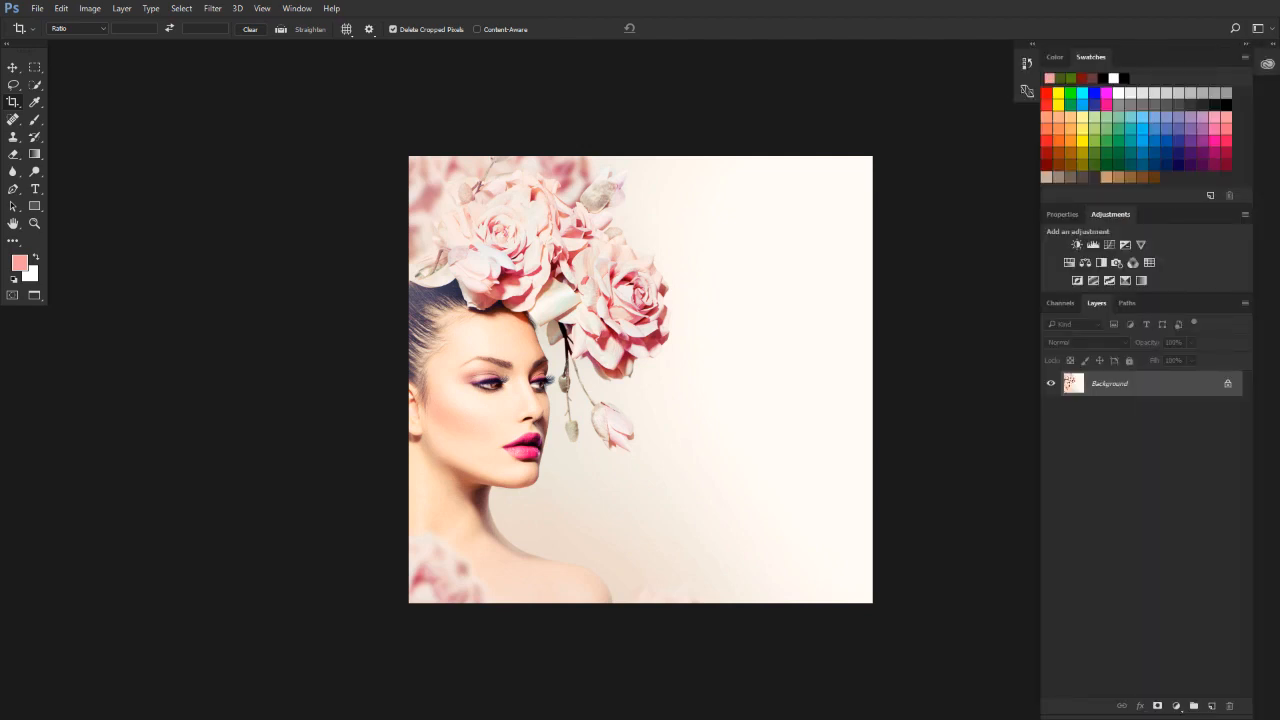
Try each of the four interface color themes in the Interface preferences and return to the darkest one.
click(62, 8)
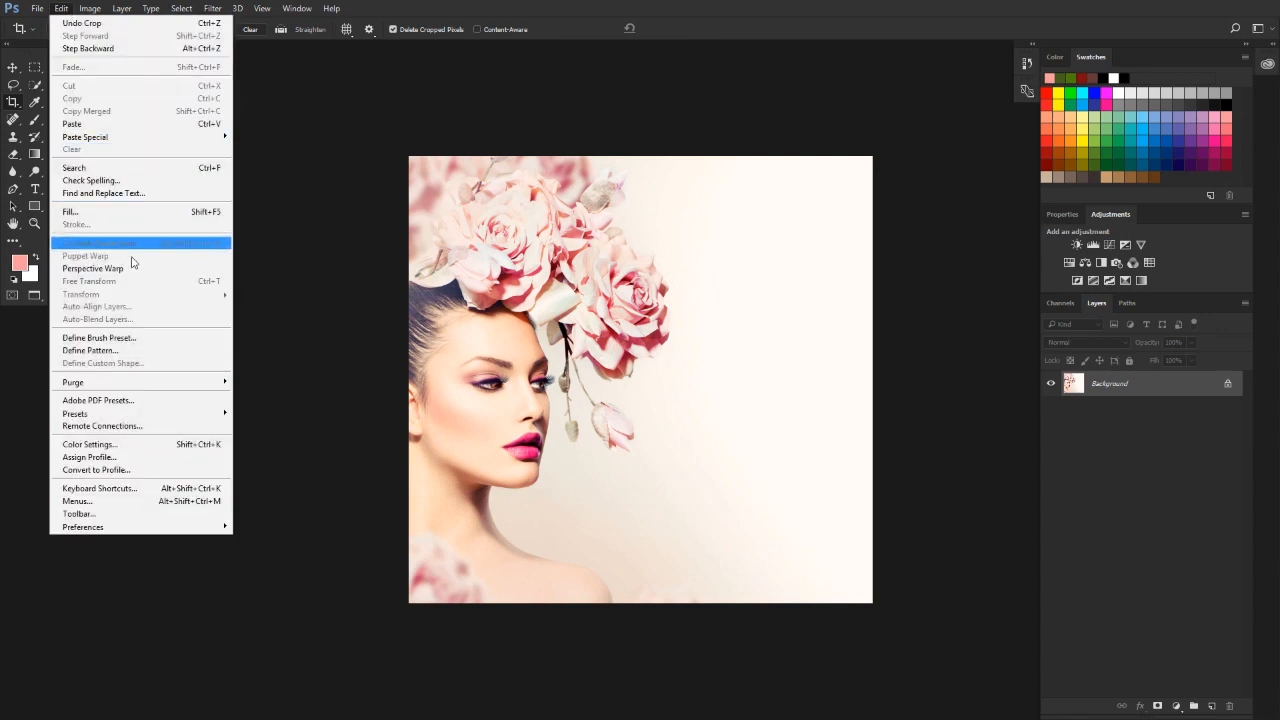
mouse_move(157, 527)
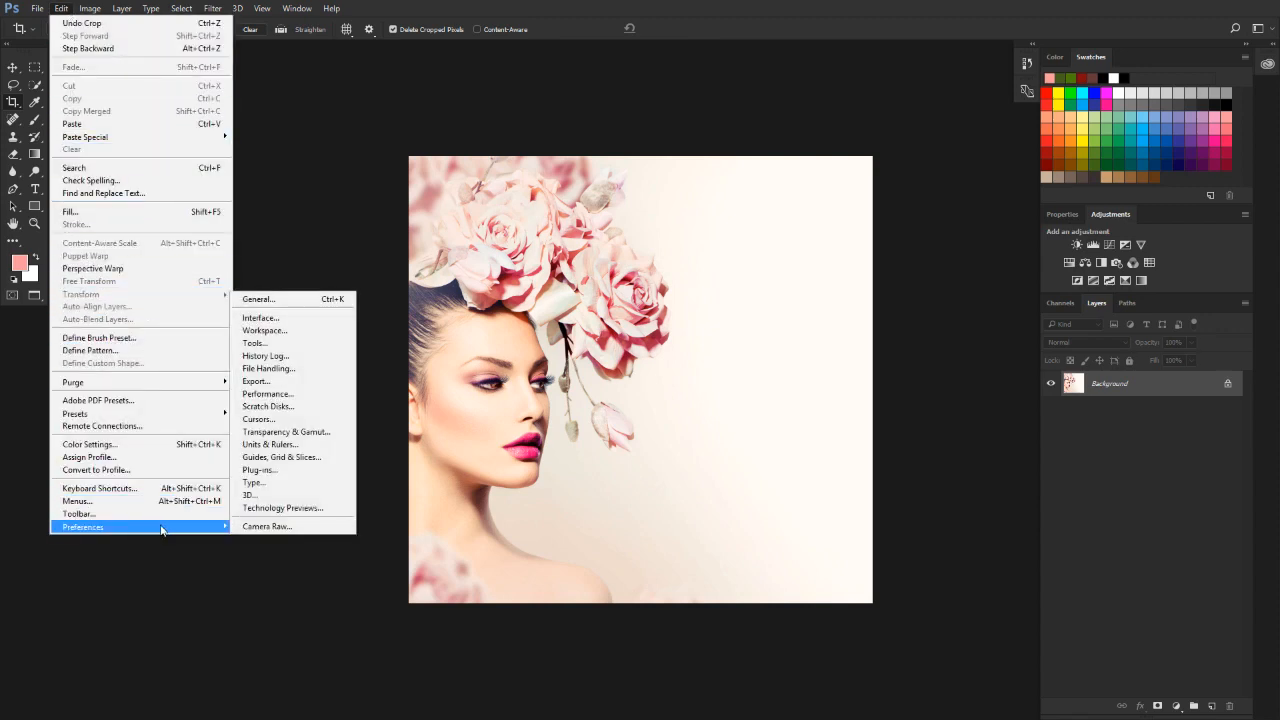
click(320, 318)
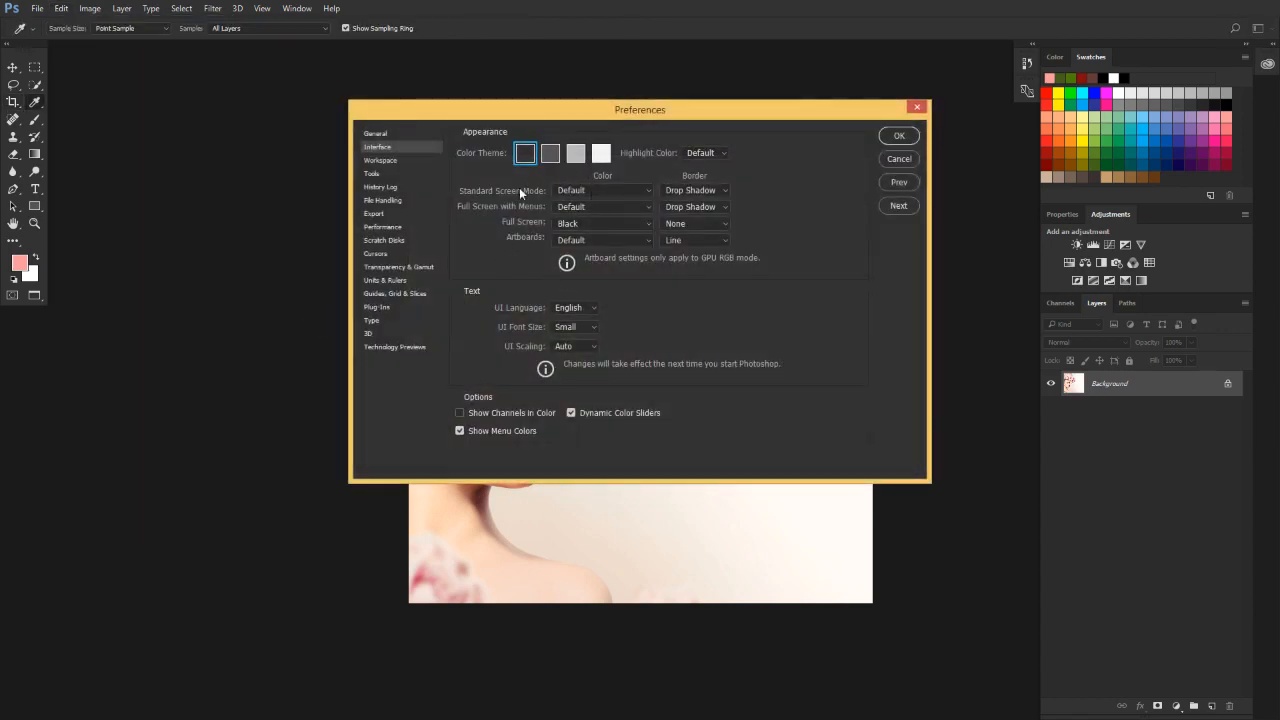
click(550, 153)
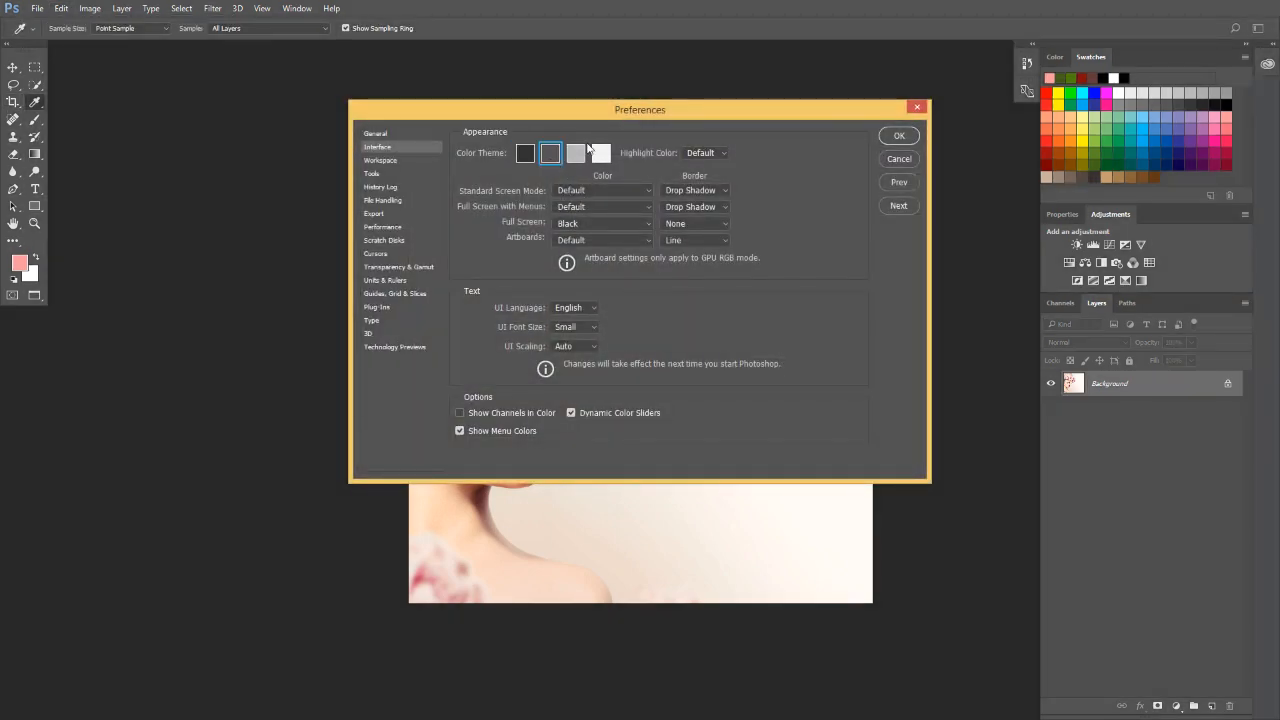
click(575, 153)
click(601, 153)
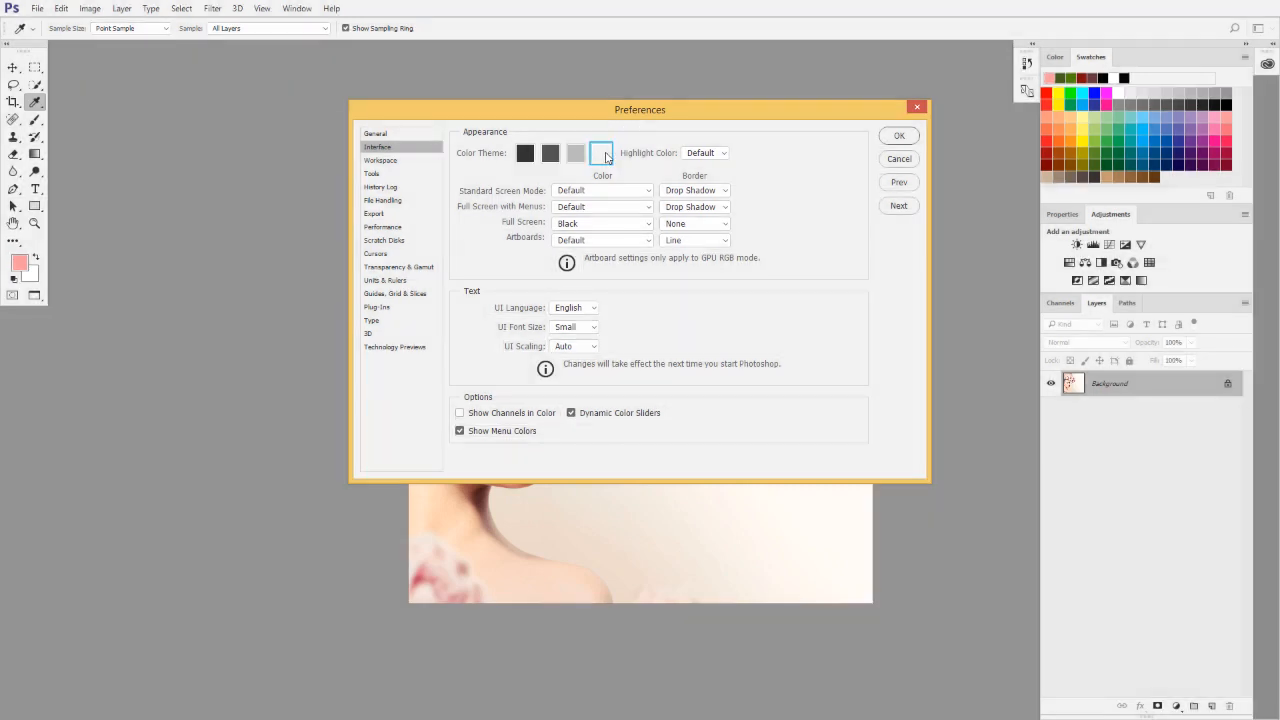
click(525, 155)
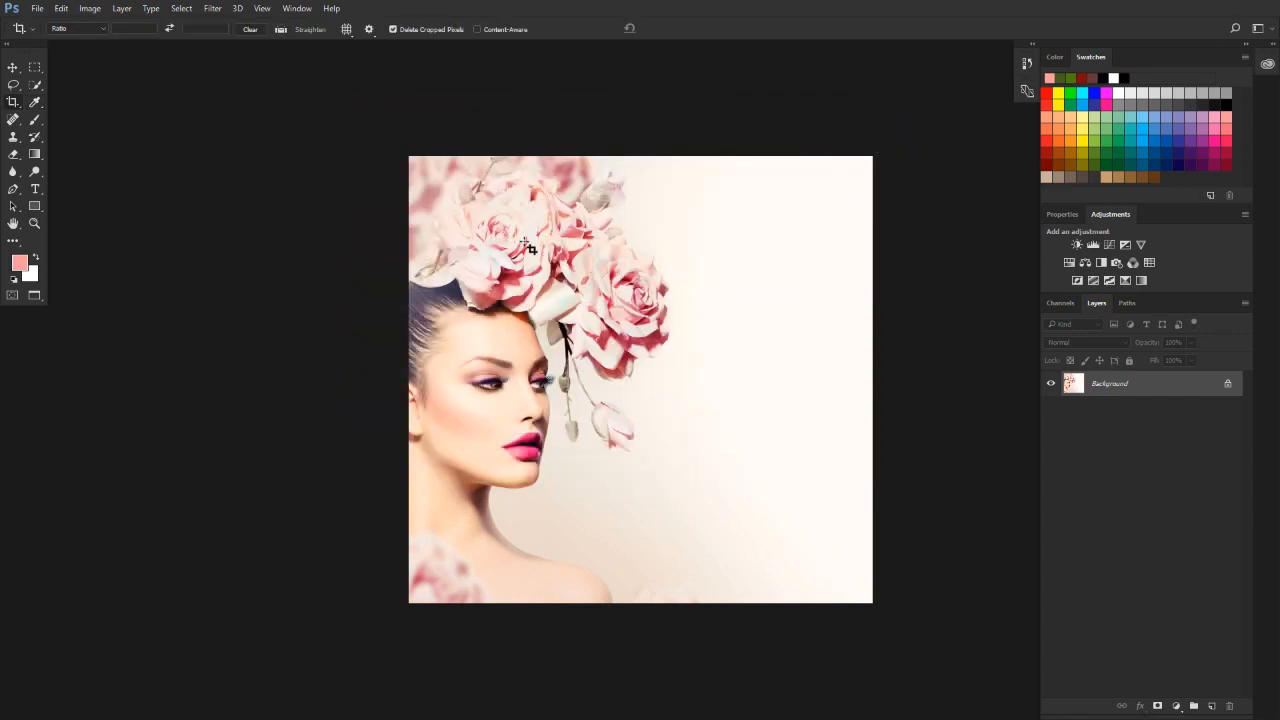
Cycle through the screen modes with the darkest interface theme active, ending in full screen with the menu bar.
key(f)
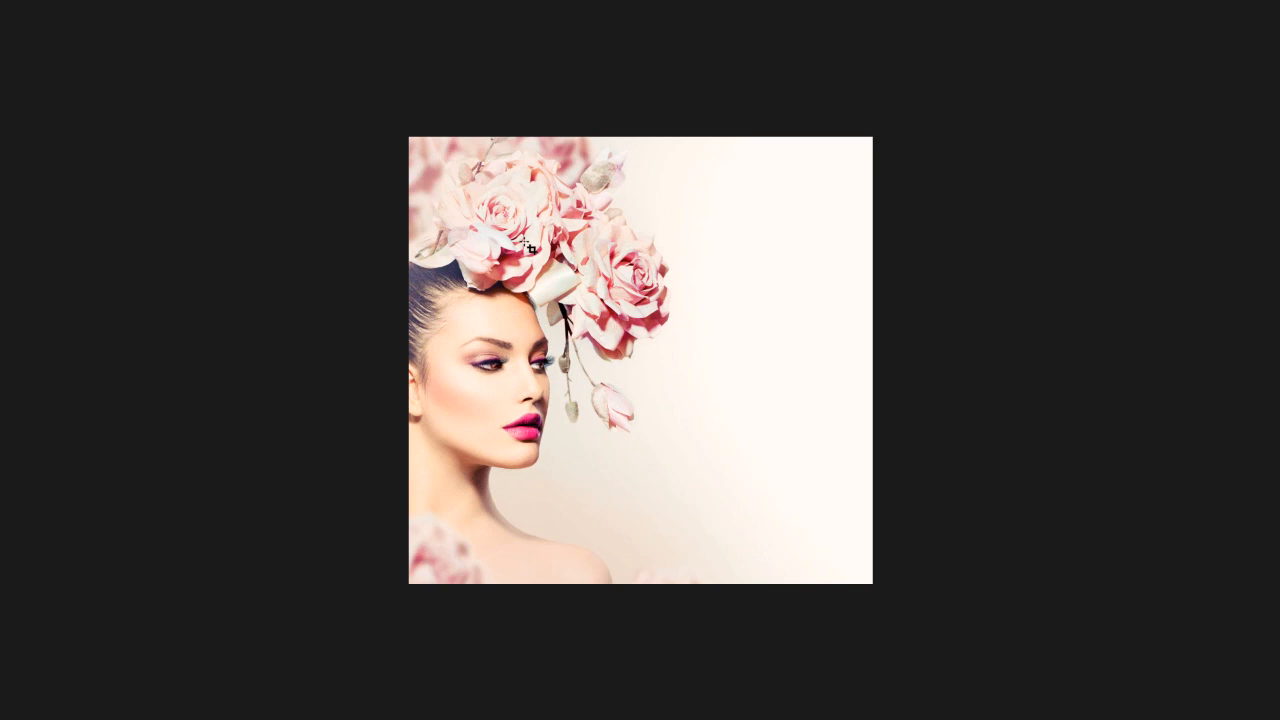
key(f)
key(f)
key(f)
key(f)
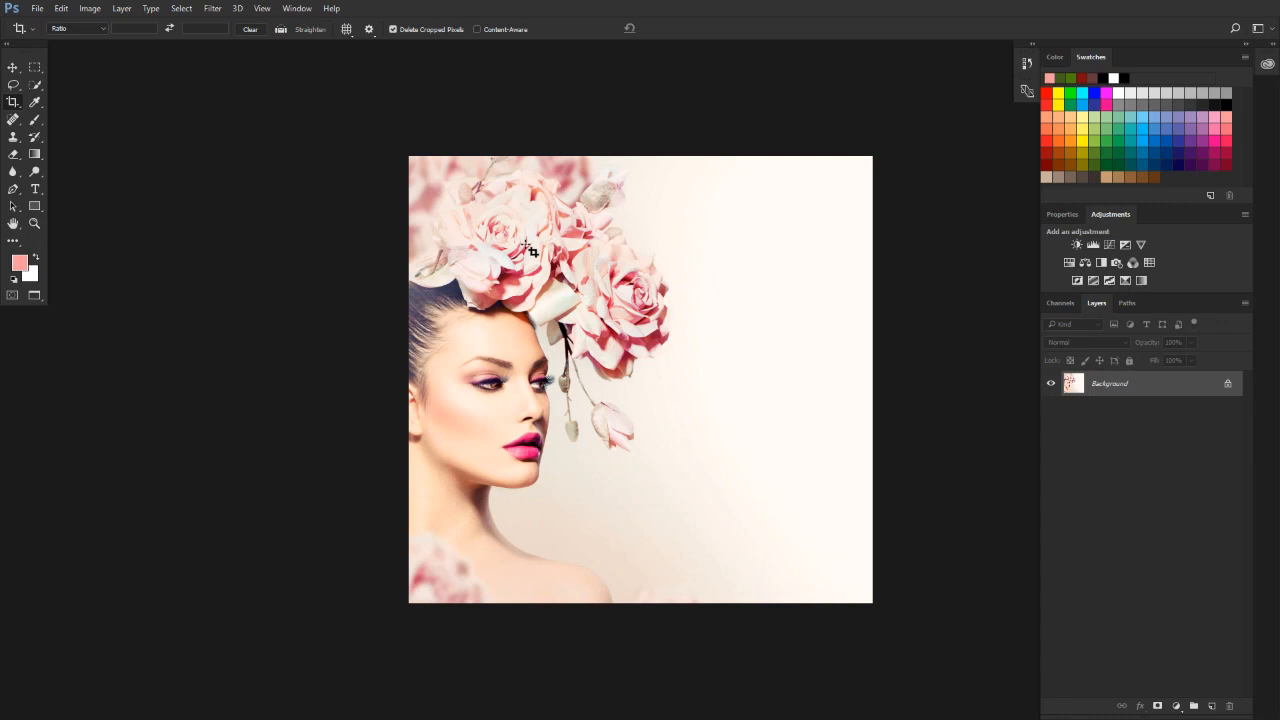
key(f)
key(f)
key(f)
Float the Layers panel out of the dock and close it, and collapse and re-expand the remaining Channels and Paths group.
drag(1098, 304, 907, 328)
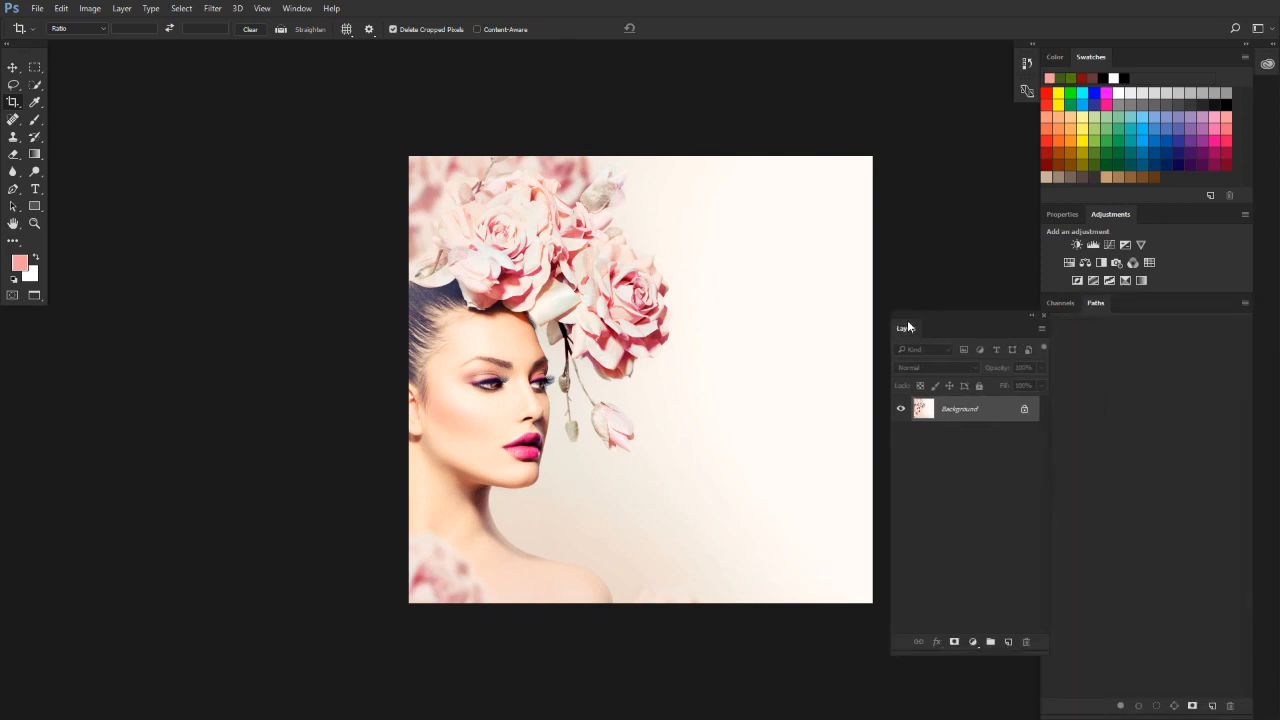
click(1042, 314)
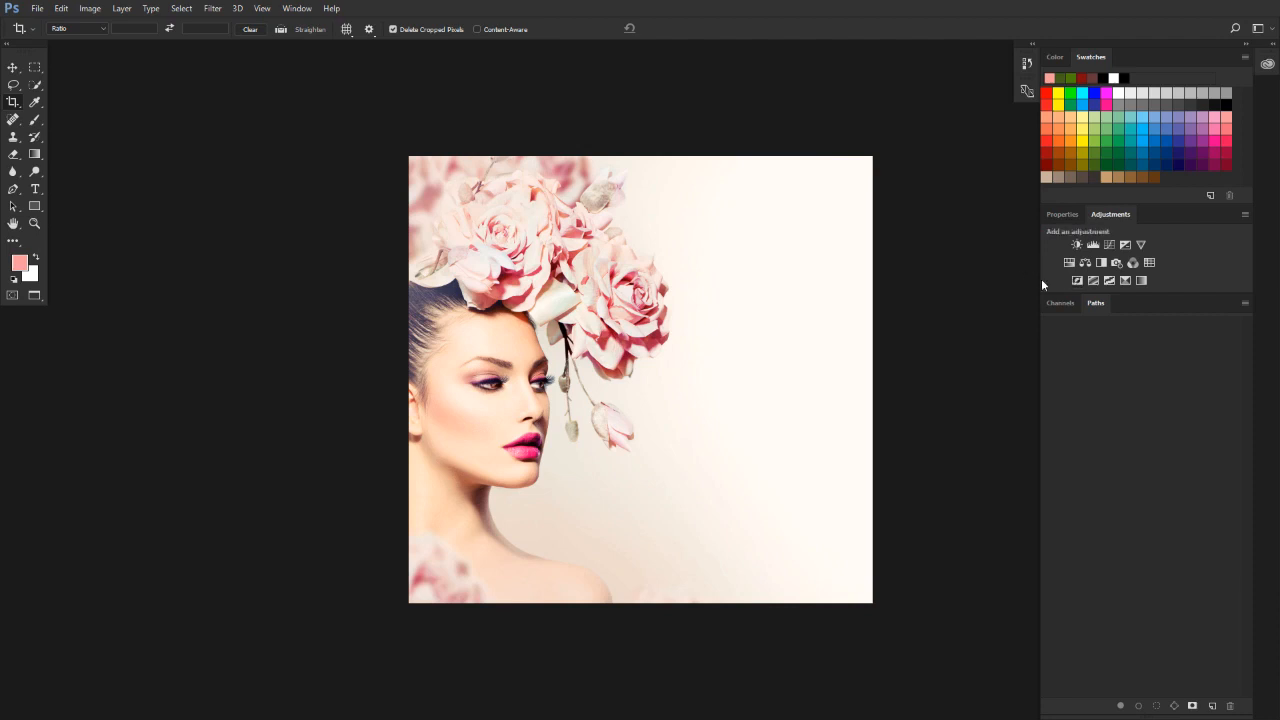
double_click(1094, 304)
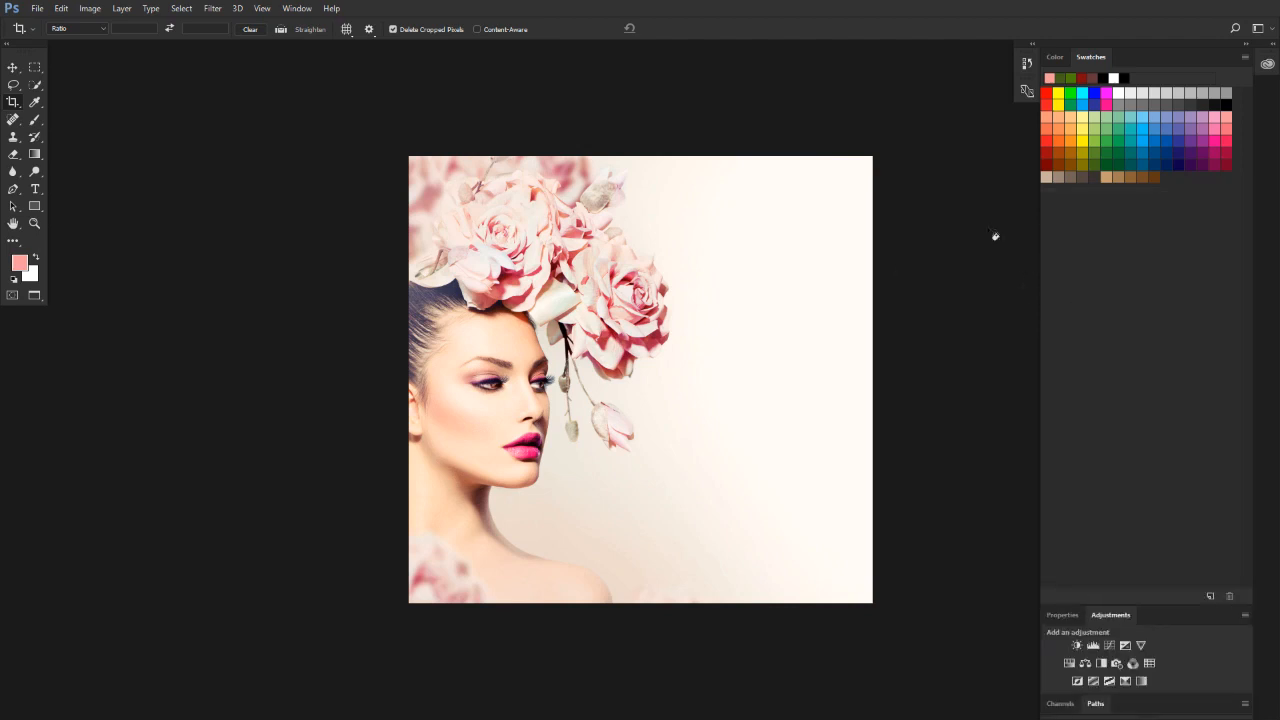
click(1095, 704)
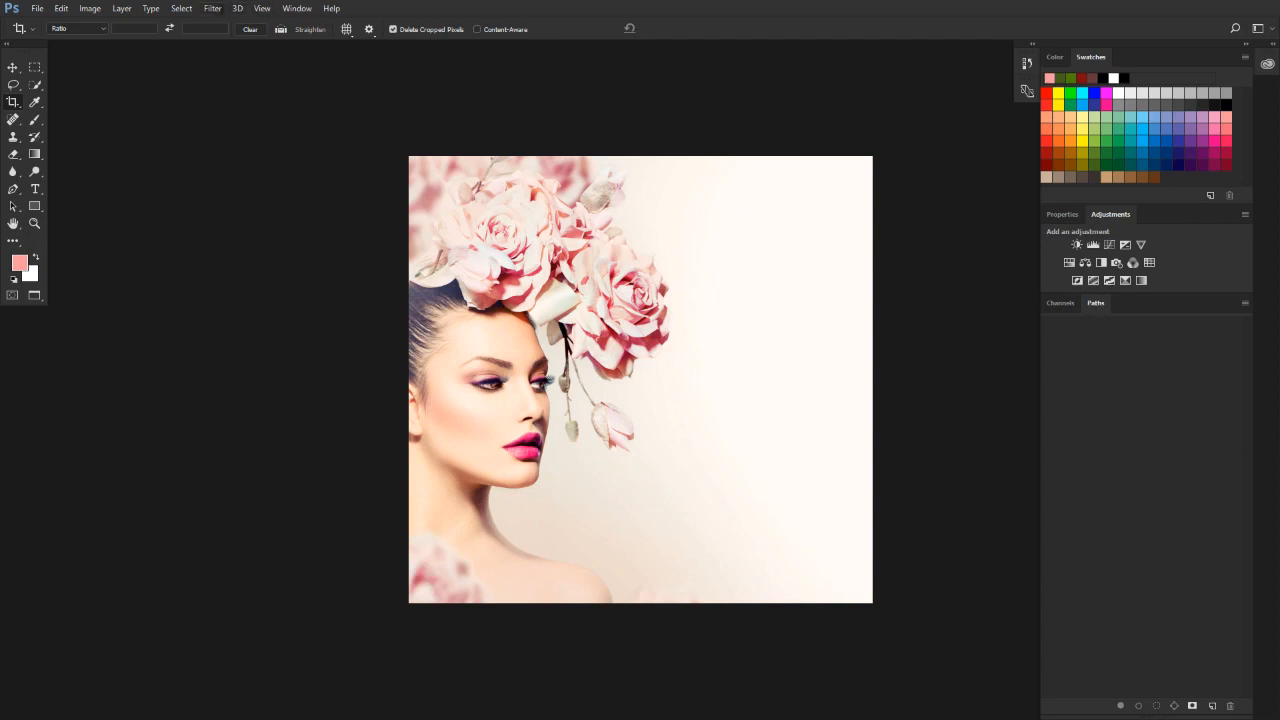
Bring back the closed Layers panel and dock it after Paths in the Channels and Paths group.
click(297, 8)
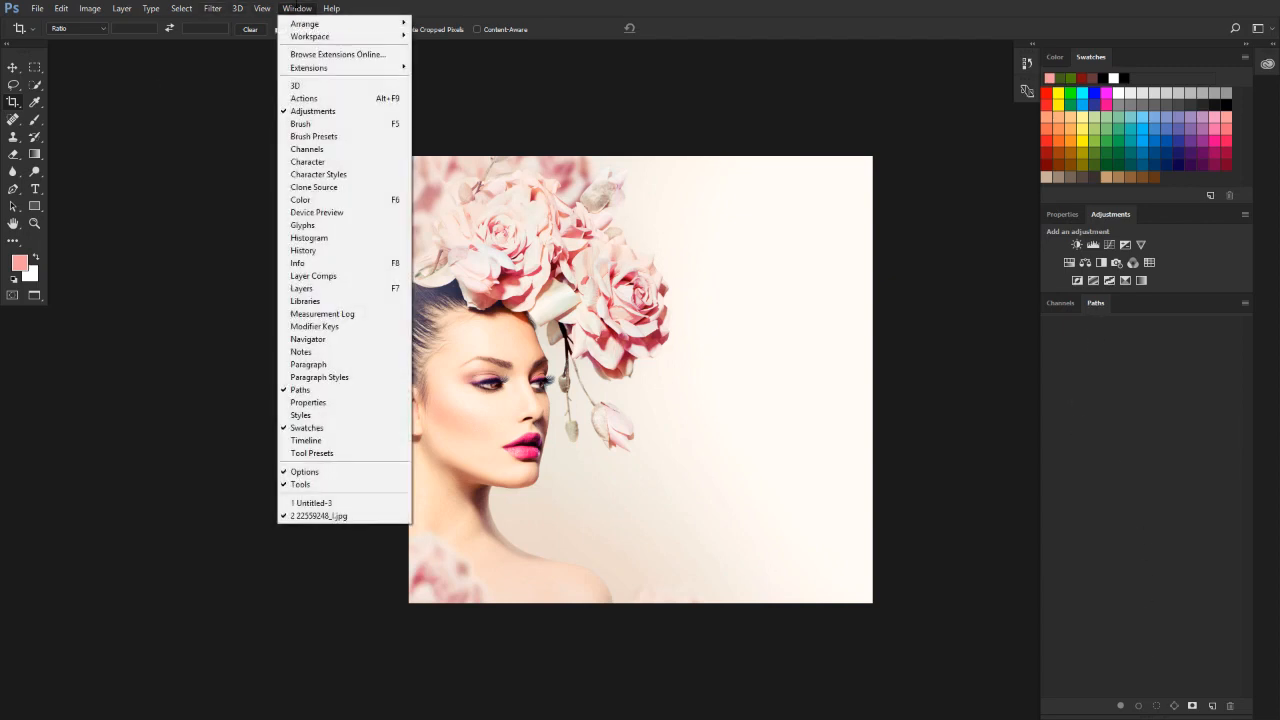
click(334, 289)
drag(894, 323, 1121, 304)
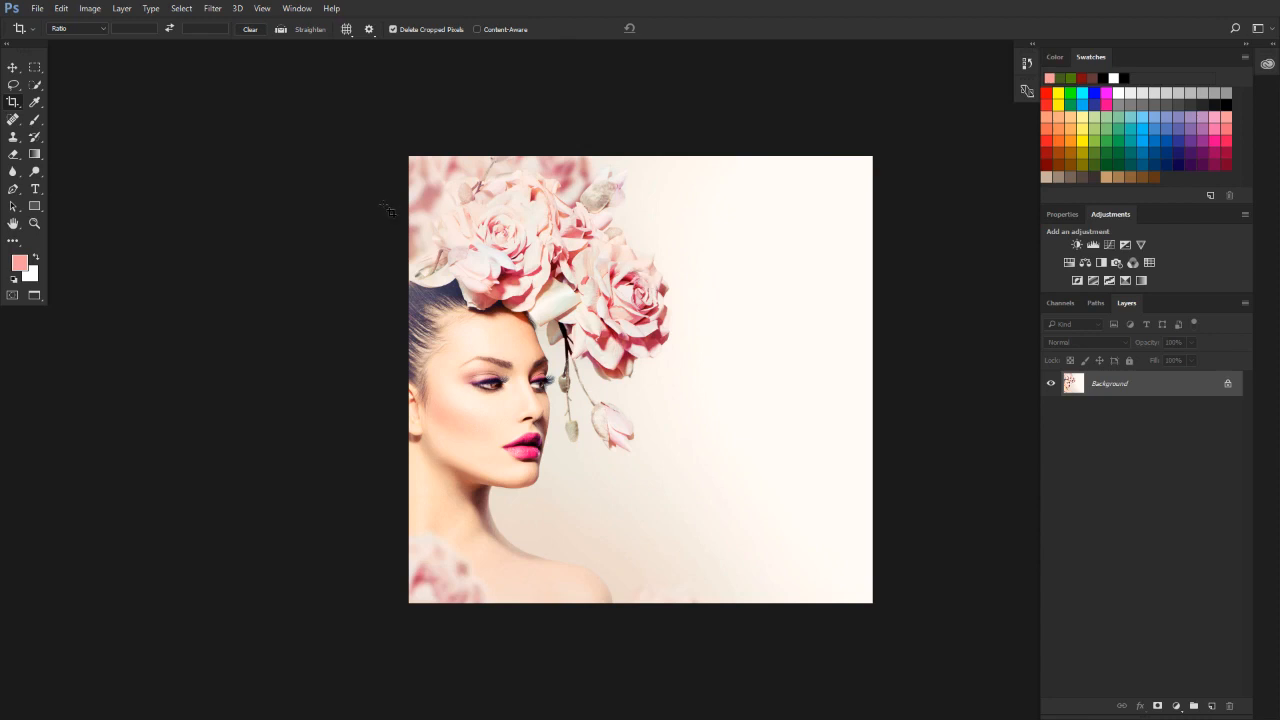
Show the Brush panel and switch to its Brush Presets.
click(292, 9)
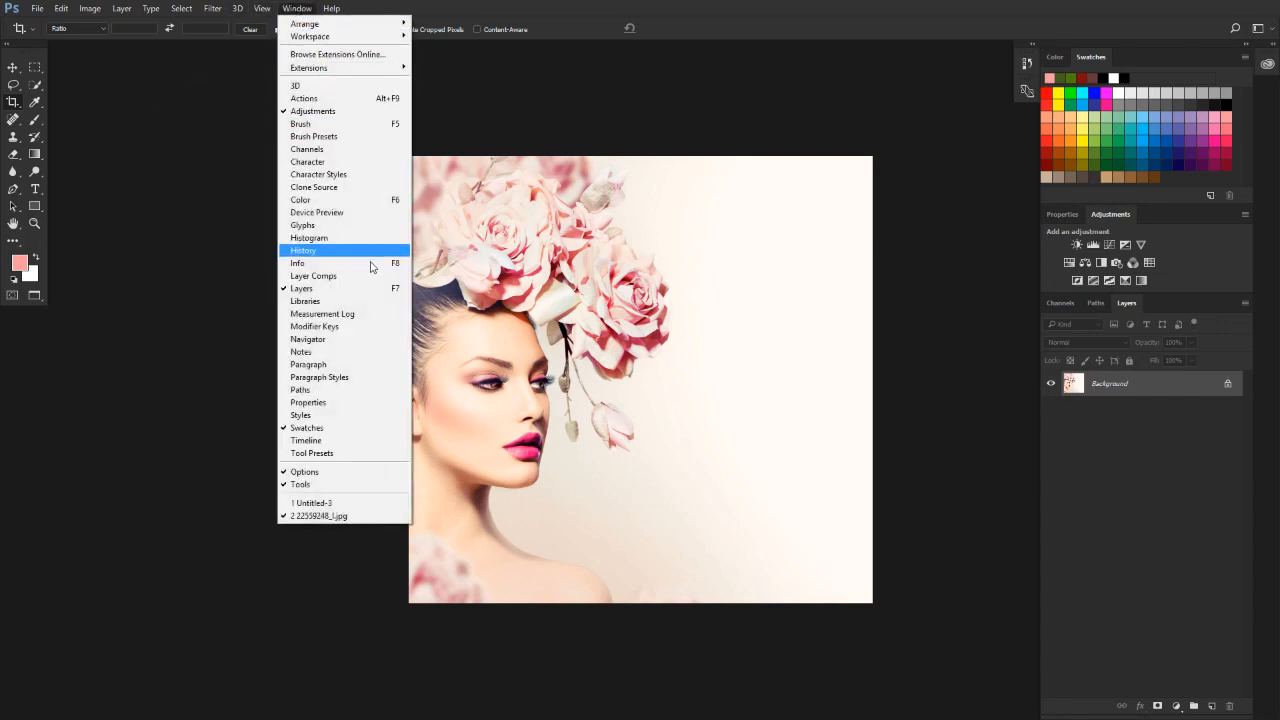
click(348, 124)
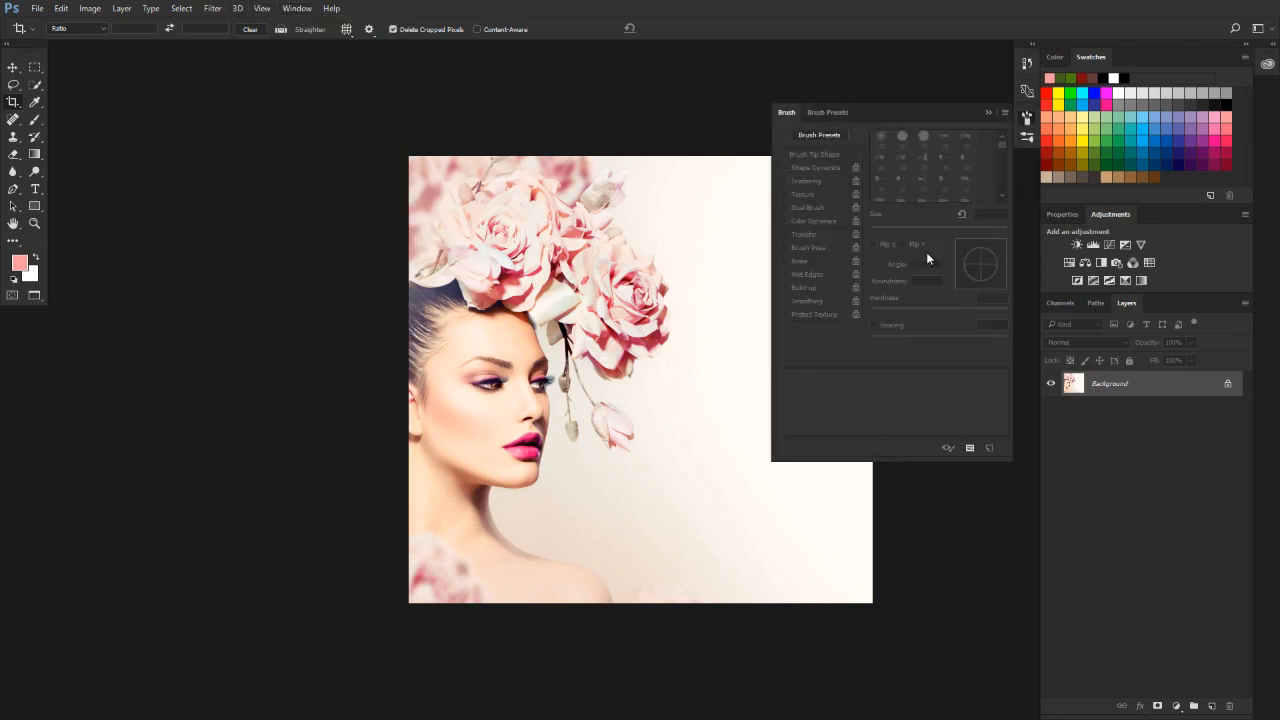
click(826, 113)
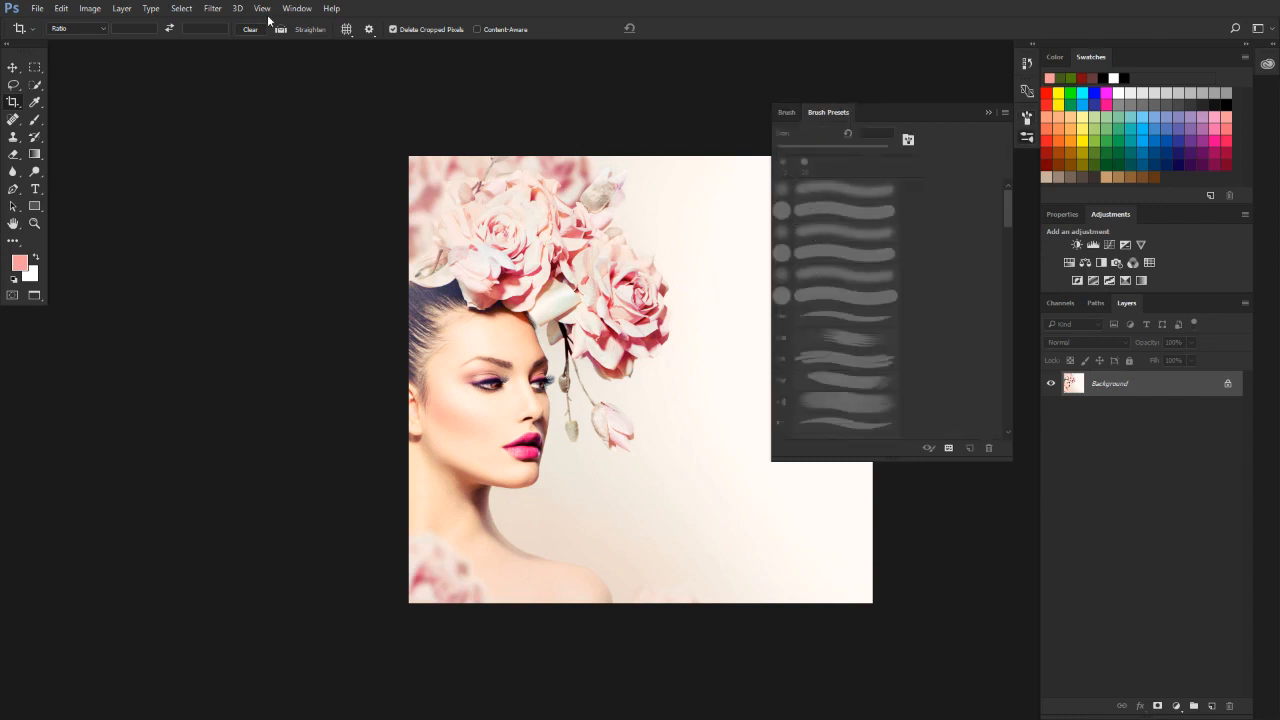
Show the Notes panel, and cancel the crop started on the portrait image.
click(296, 8)
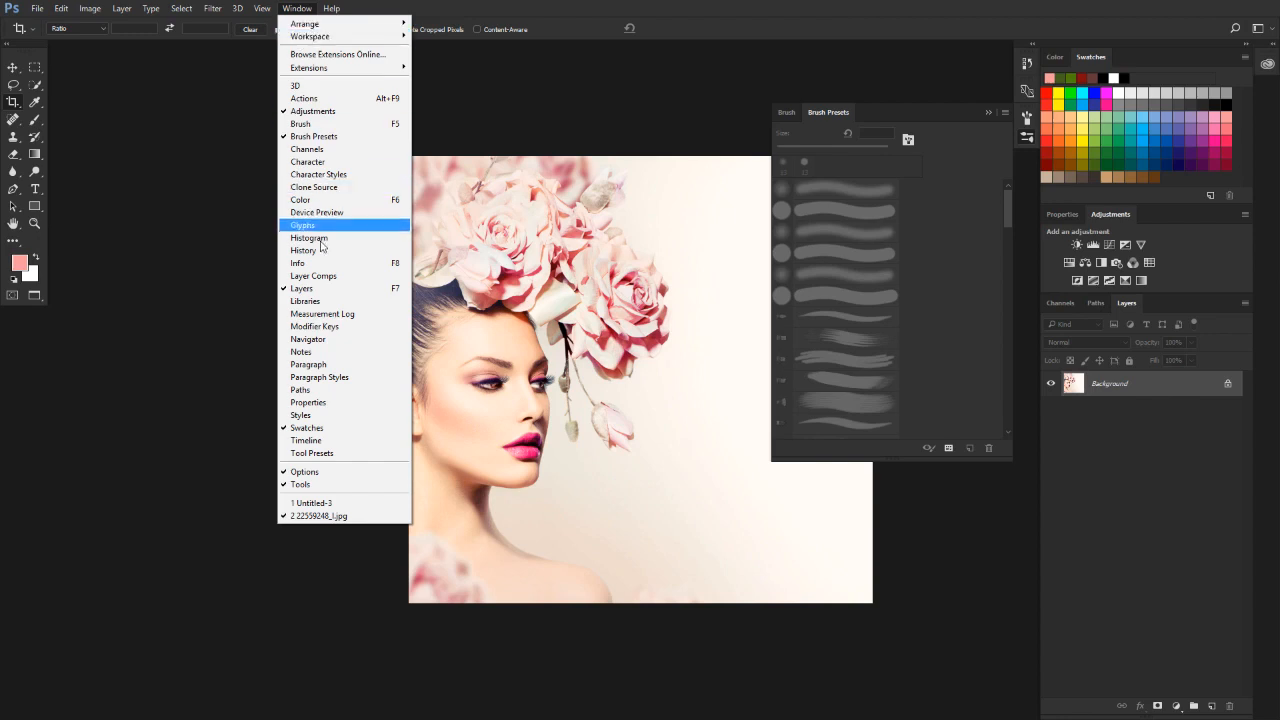
click(324, 352)
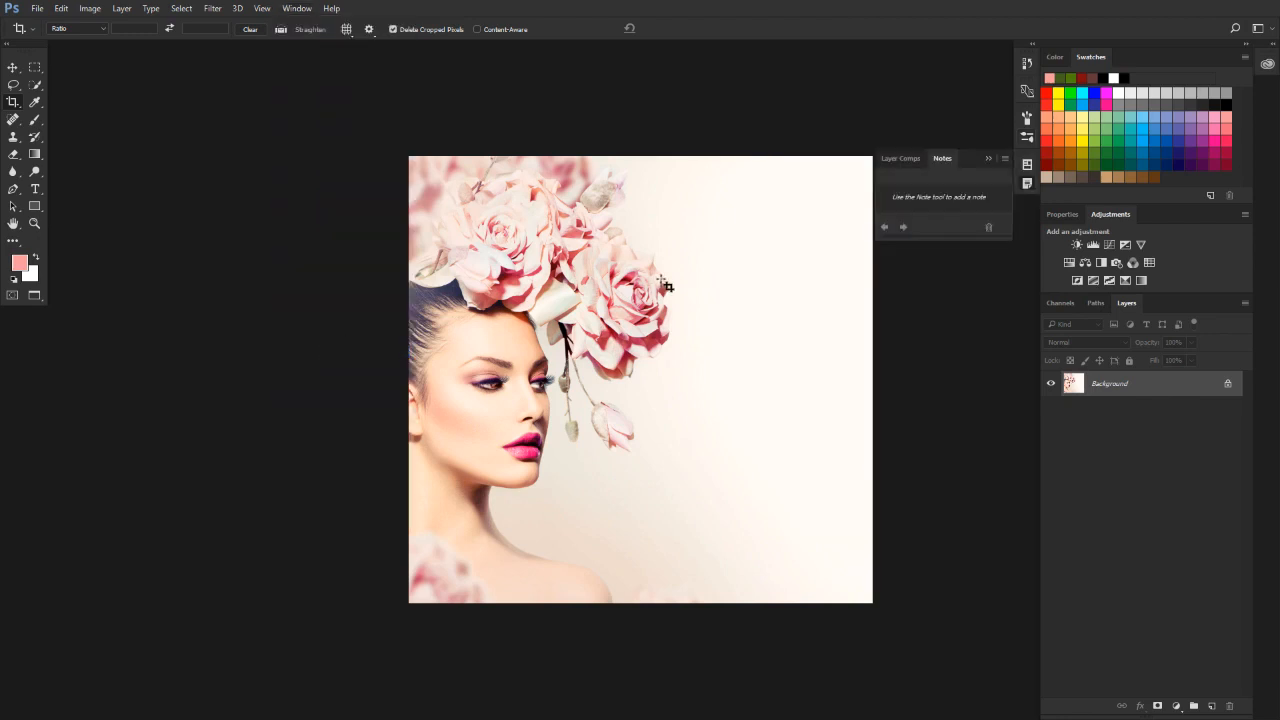
click(548, 322)
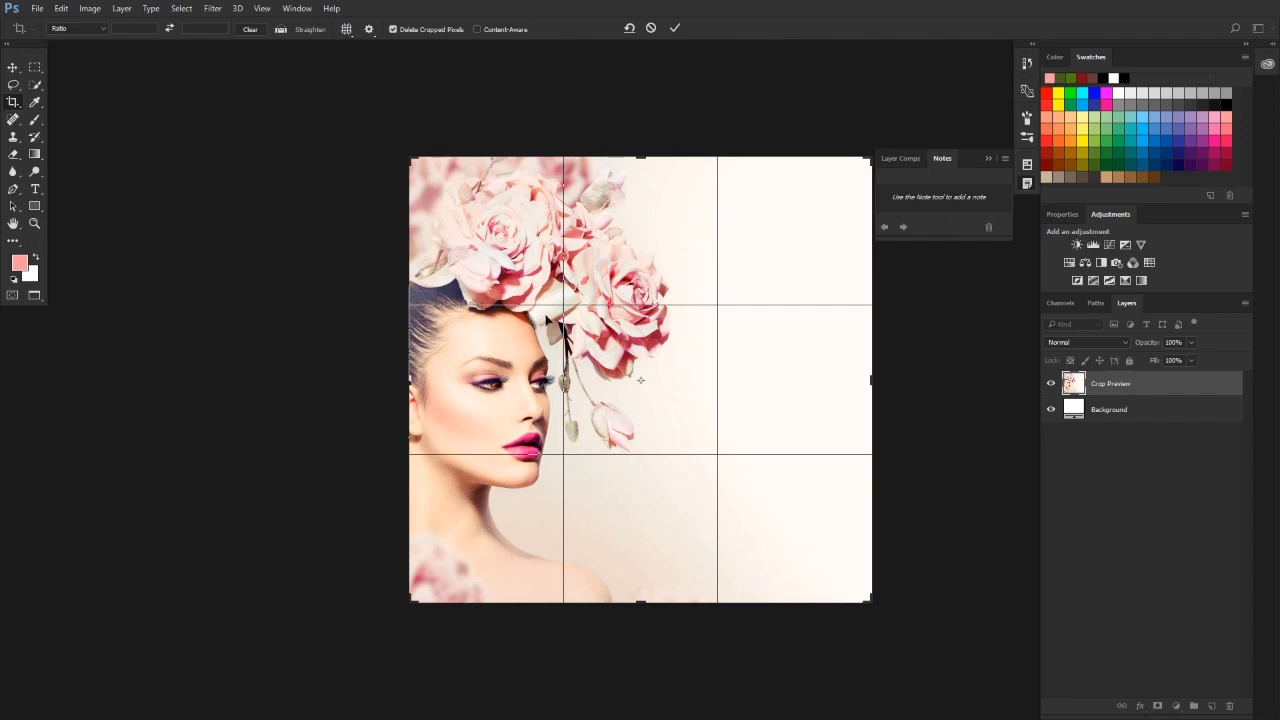
click(651, 28)
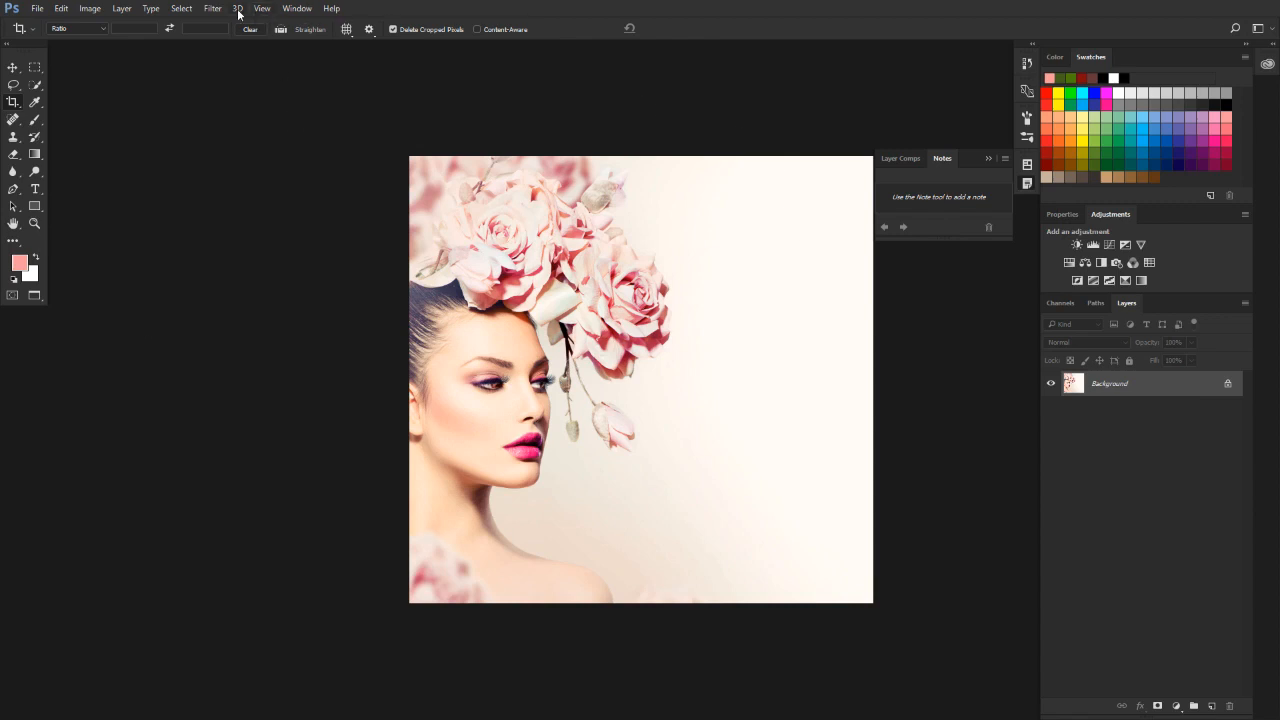
Show the History panel beside the main panel dock.
click(291, 10)
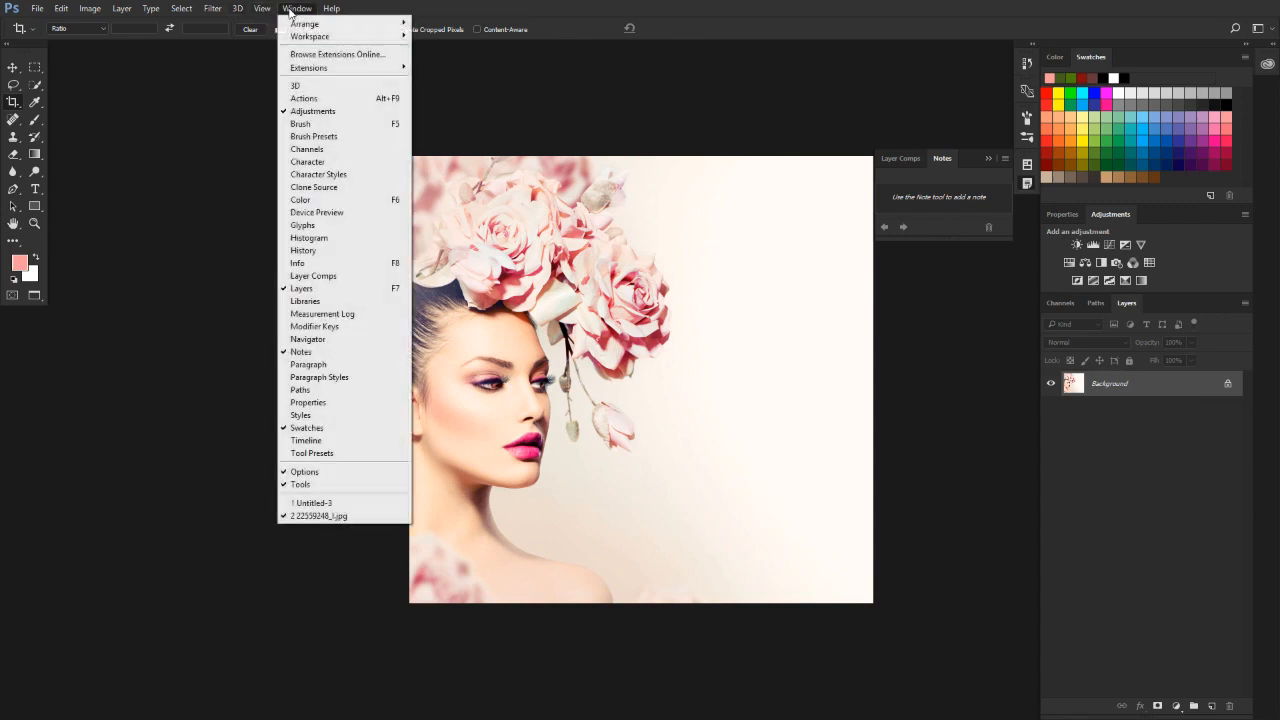
click(330, 251)
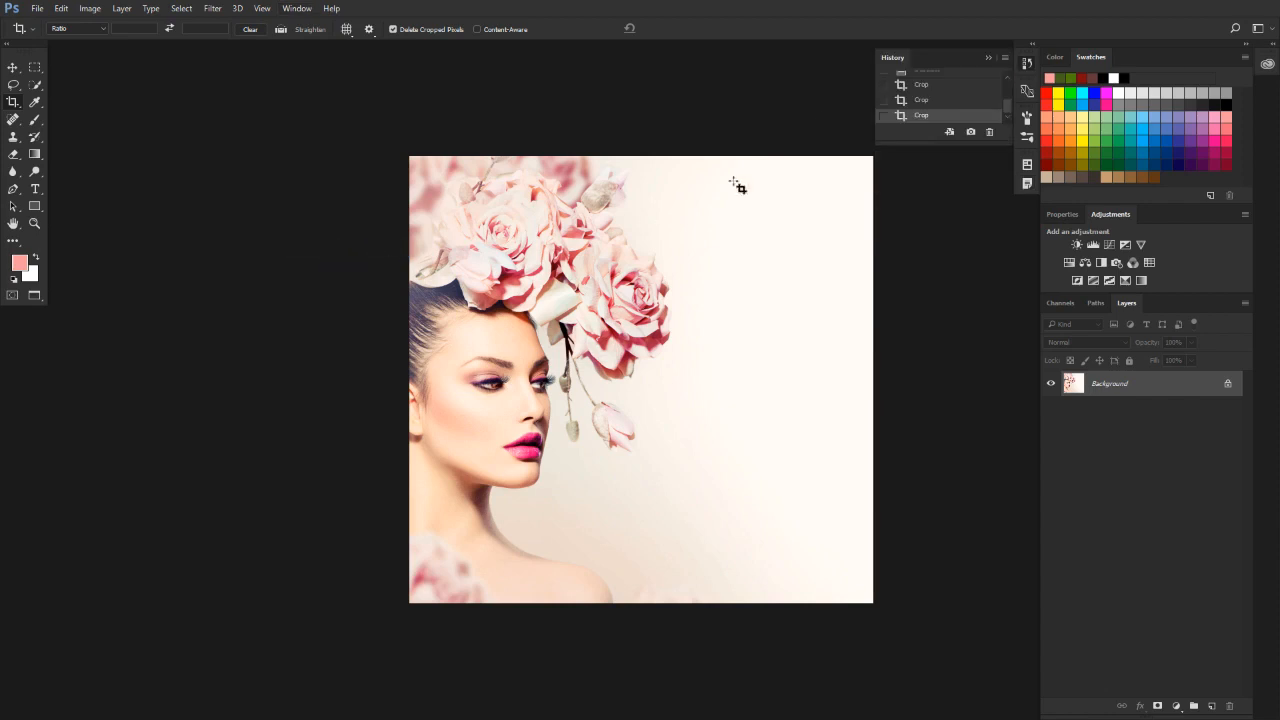
mouse_move(1010, 102)
mouse_down()
mouse_move(1011, 78)
mouse_move(1004, 108)
mouse_up()
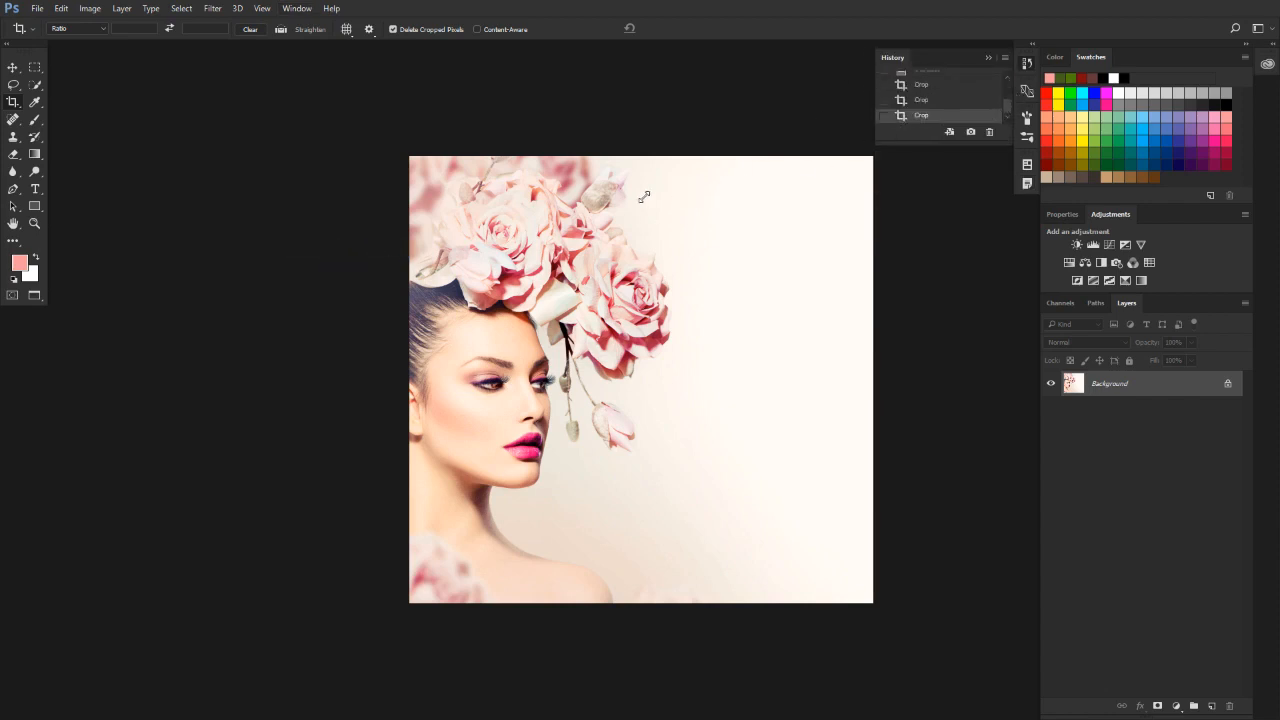